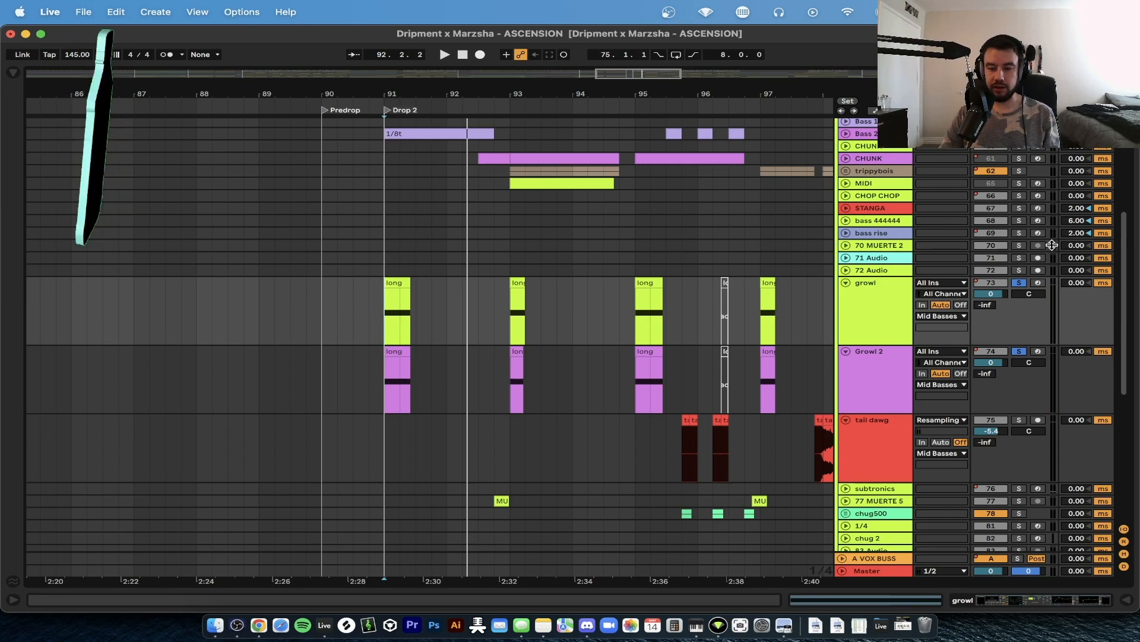
Create an audio track below Growl 2, set its input to Resampling and arm it for recording.
click(853, 385)
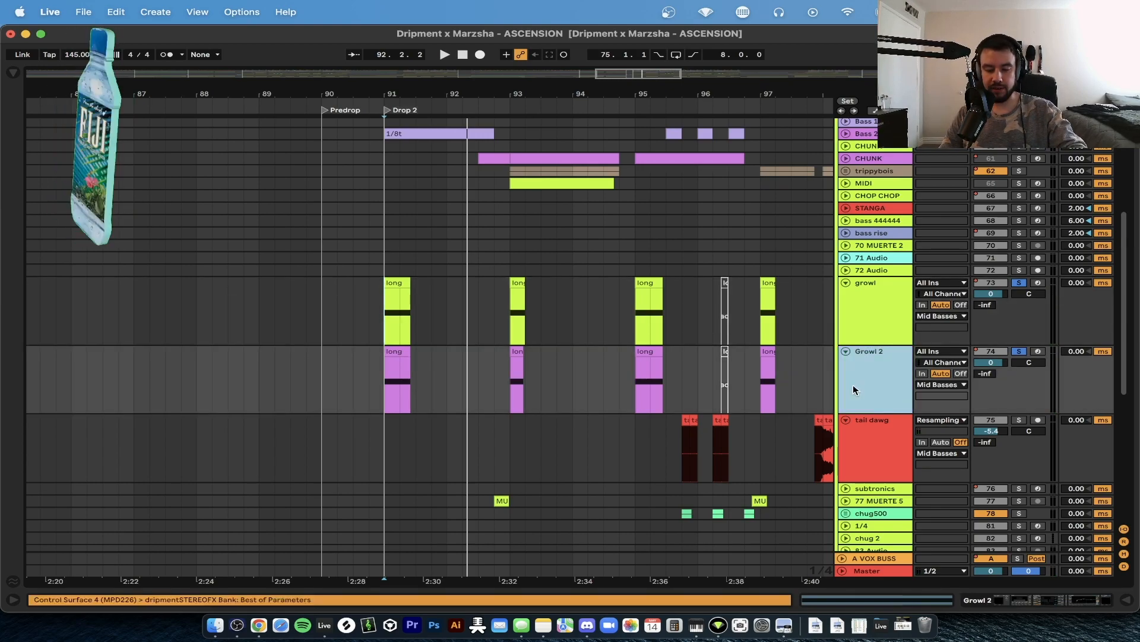
key(super+t)
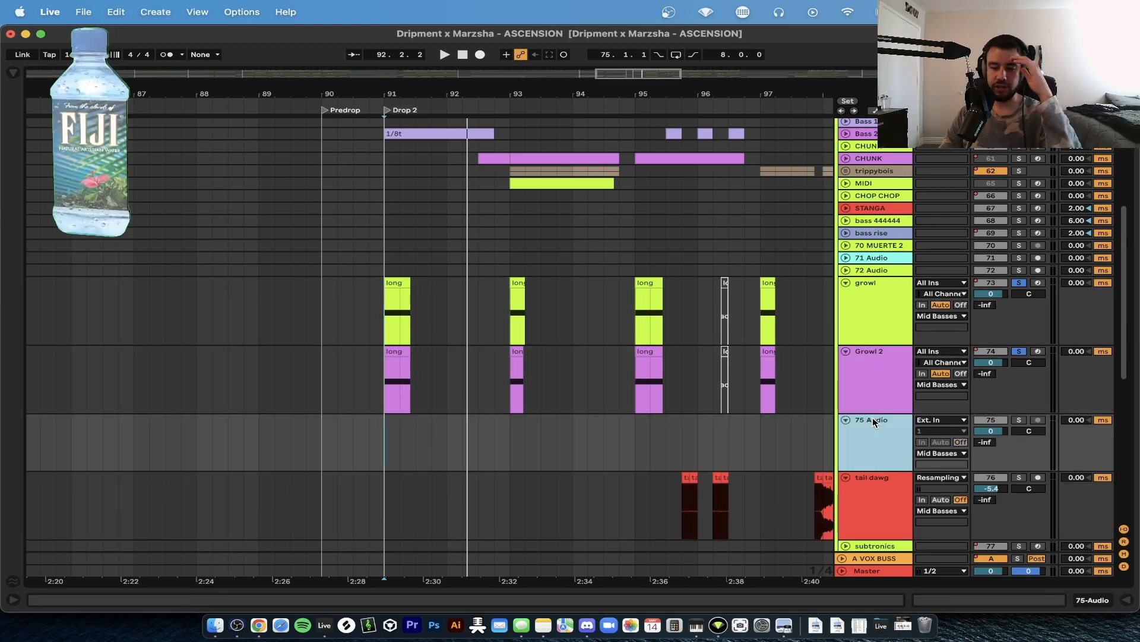
click(935, 421)
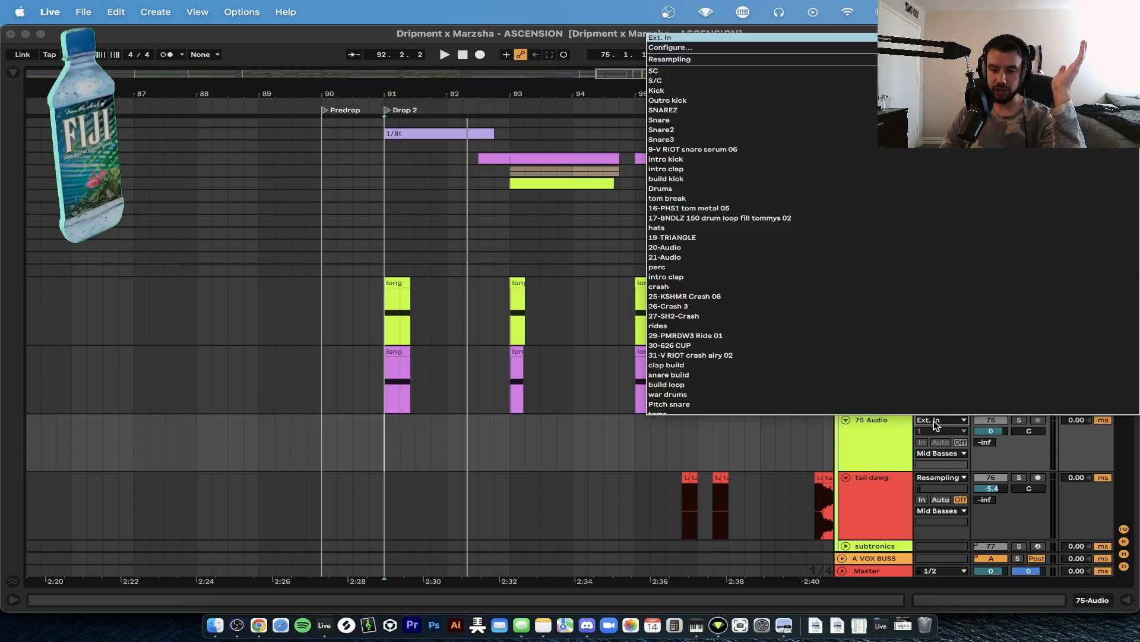
click(698, 60)
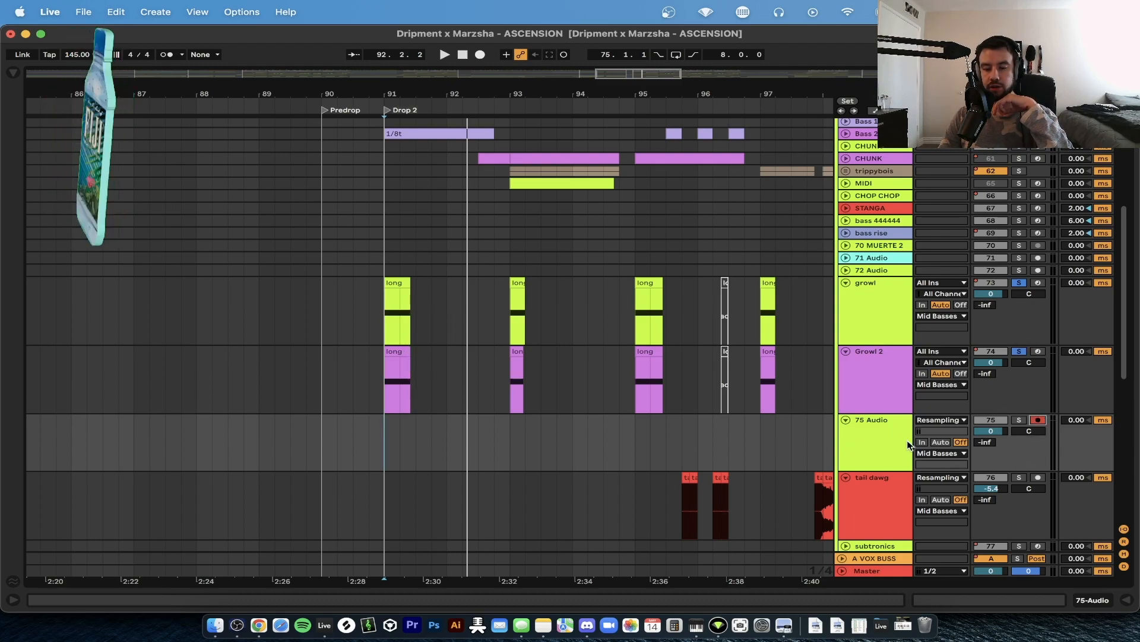
click(885, 440)
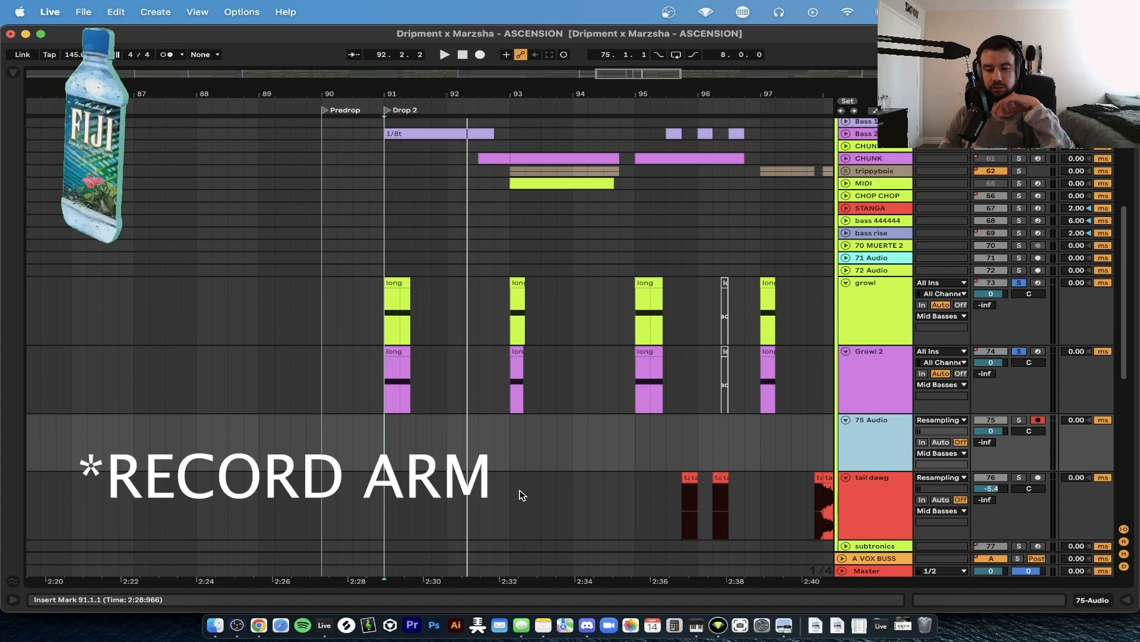
Record the soloed growl layers from 91.1.1 onto the new 75 Audio resampling track.
click(389, 449)
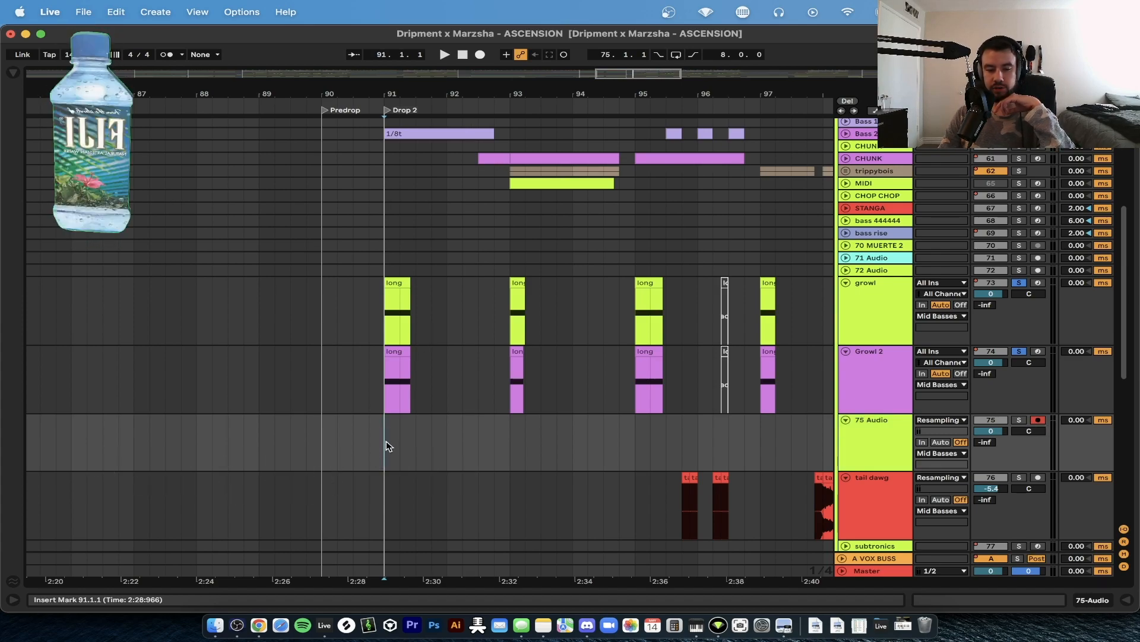
click(482, 54)
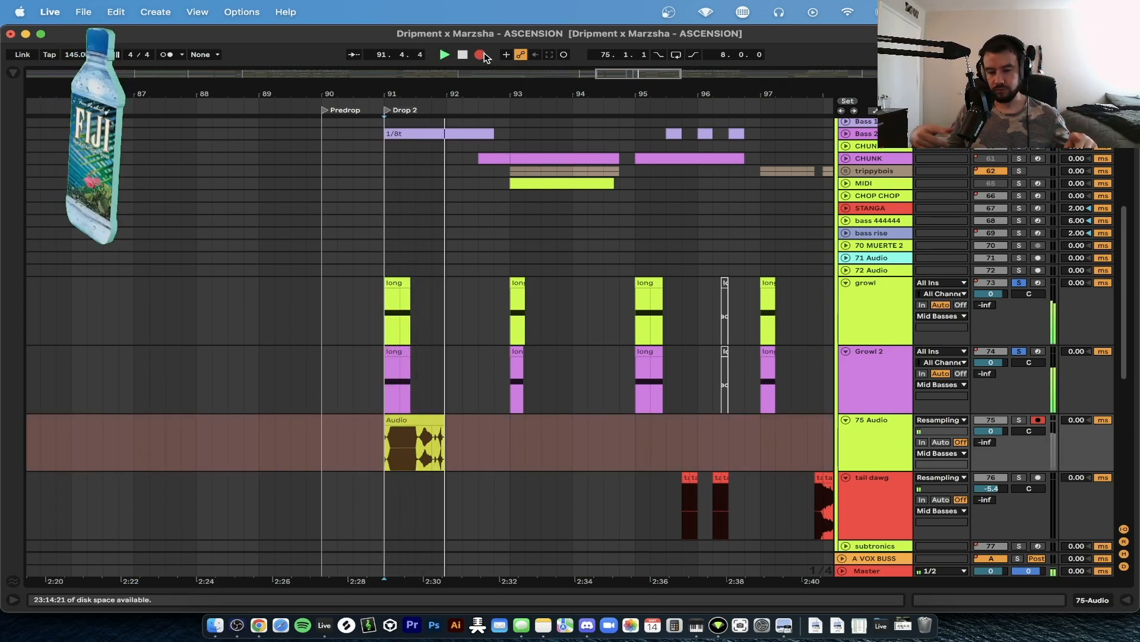
key(space)
Examine the dip in the recorded waveform around 91.3 and compare it with the SC and Kick clips.
click(434, 459)
scroll(434, 459, up, 2)
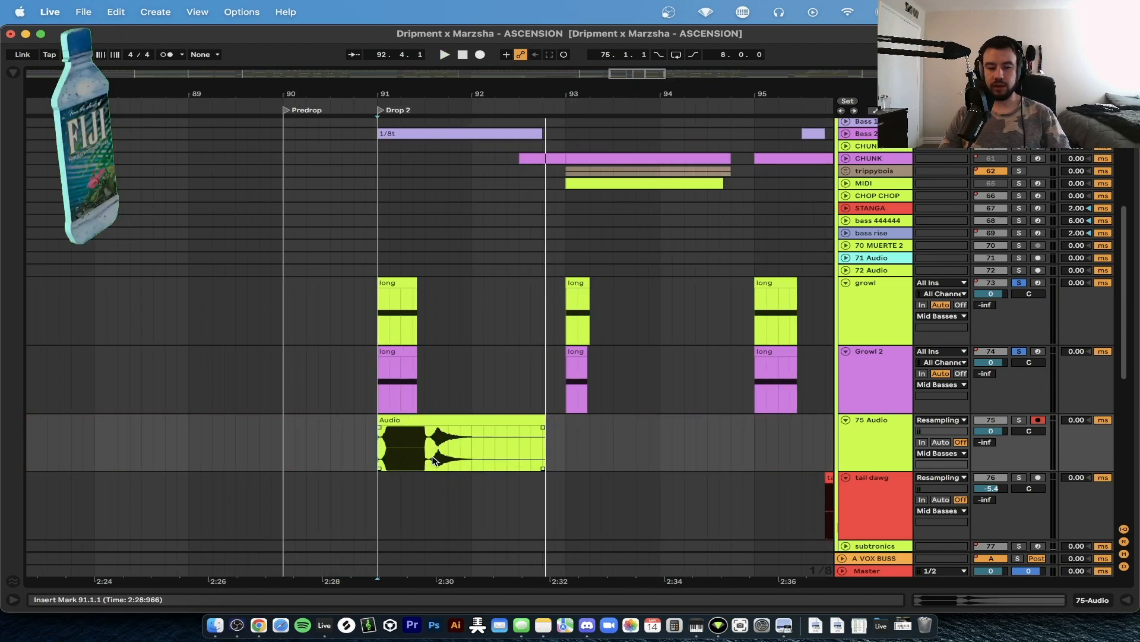
scroll(425, 433, up, 4)
drag(425, 443, 454, 449)
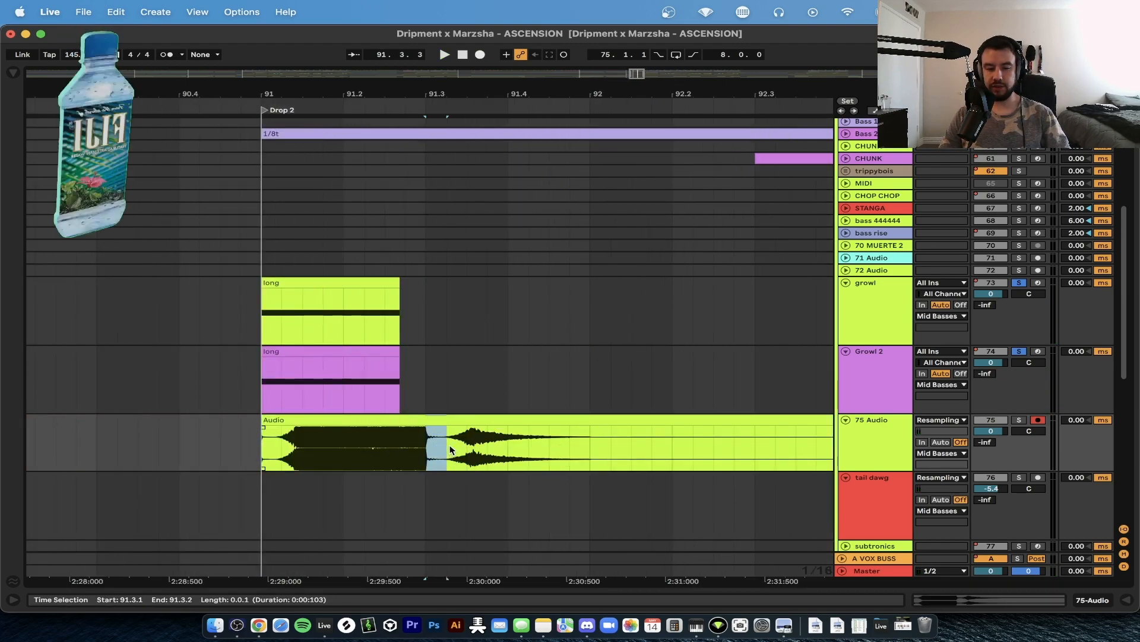
scroll(459, 445, down, 5)
scroll(429, 354, up, 10)
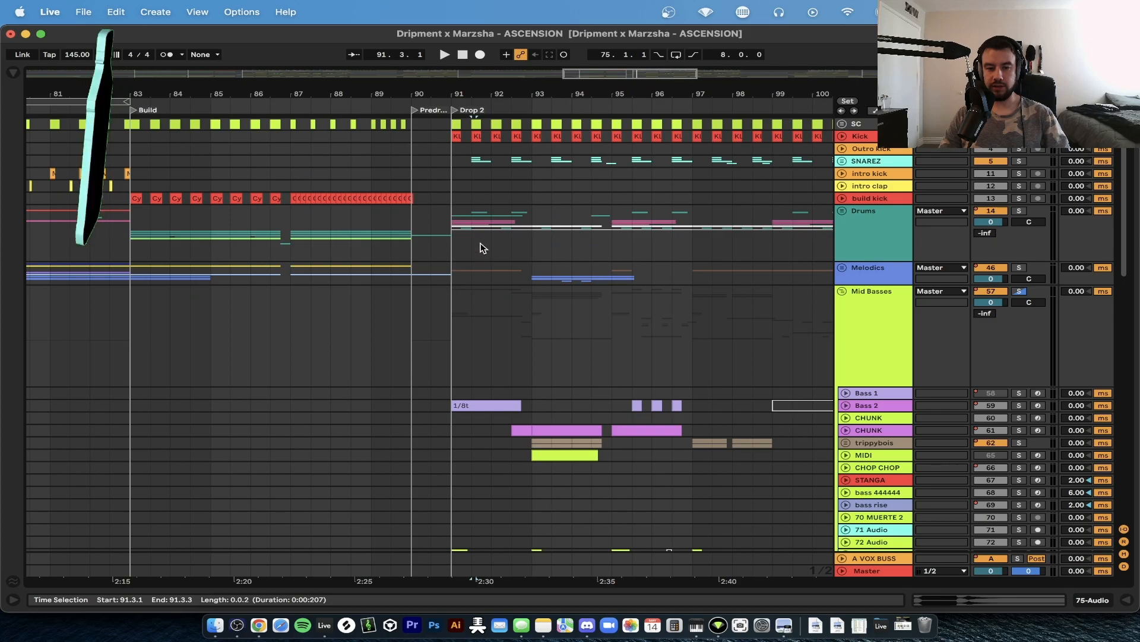
scroll(478, 126, up, 4)
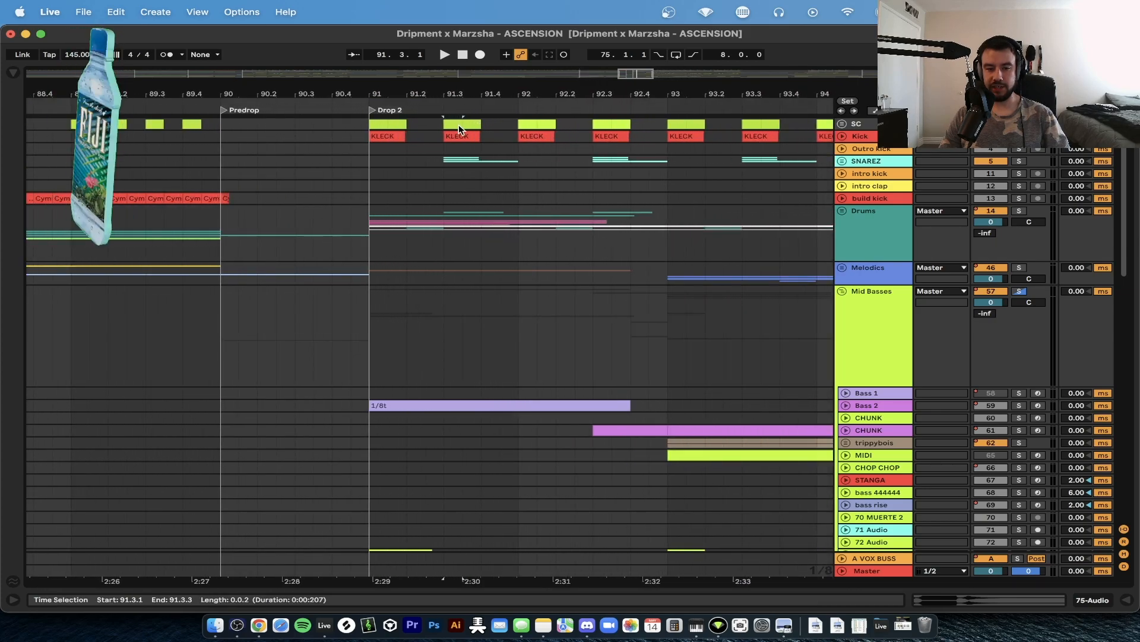
scroll(459, 129, down, 4)
scroll(463, 331, down, 10)
scroll(463, 331, up, 4)
scroll(464, 406, up, 4)
Delete the recorded clip on 75 Audio and turn off ShaperBox 2 on the Mid Basses group.
click(460, 366)
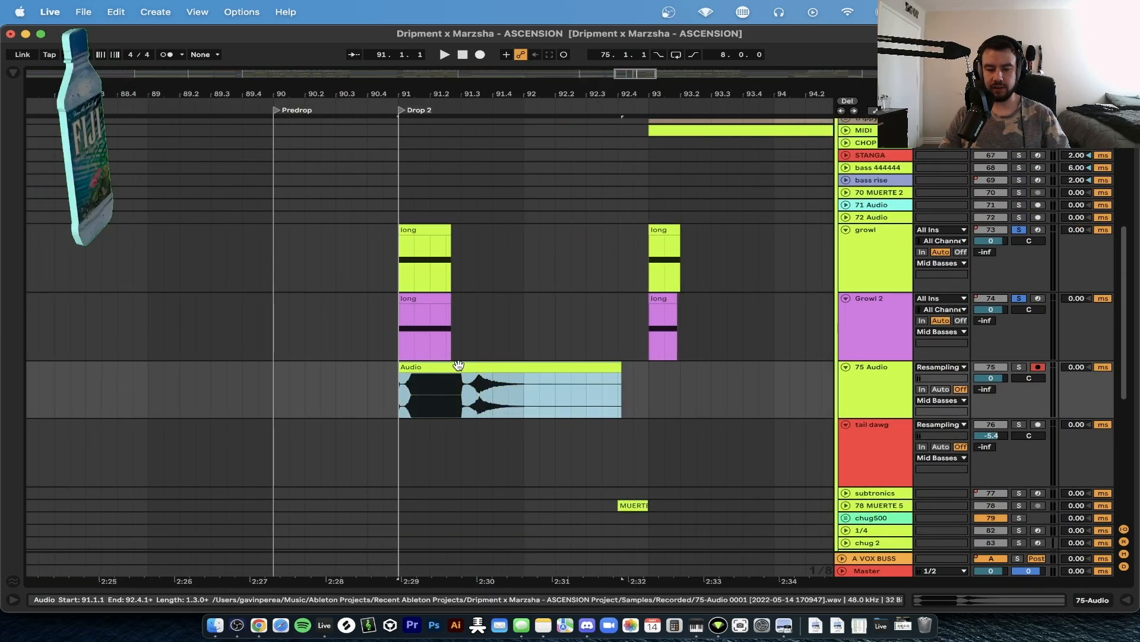
key(Delete)
scroll(885, 236, up, 10)
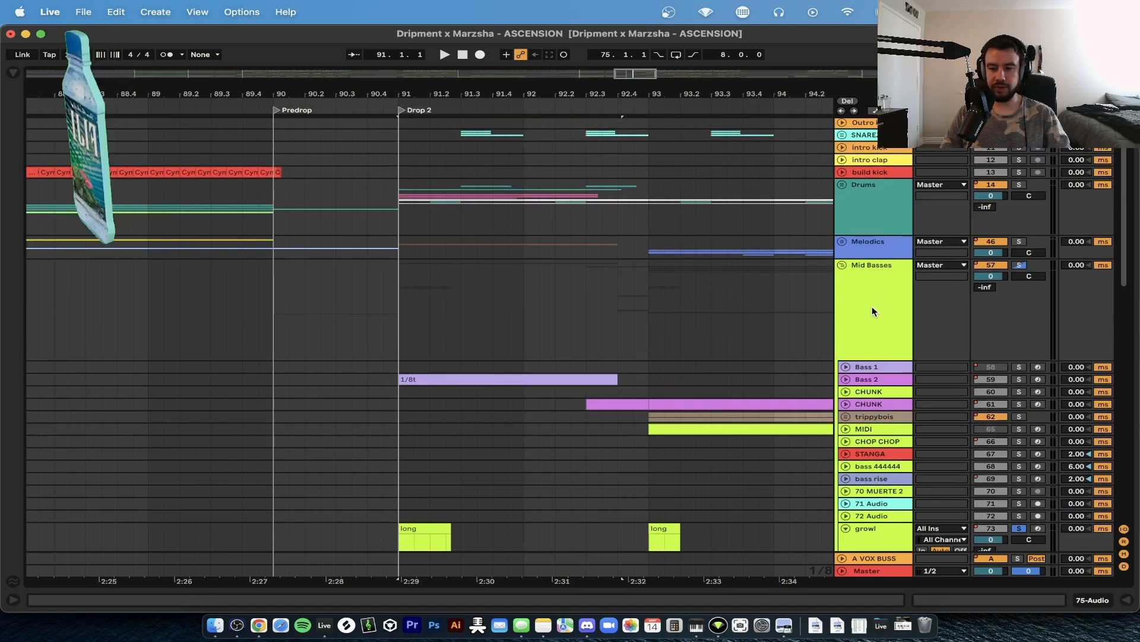
double_click(872, 308)
scroll(499, 379, down, 10)
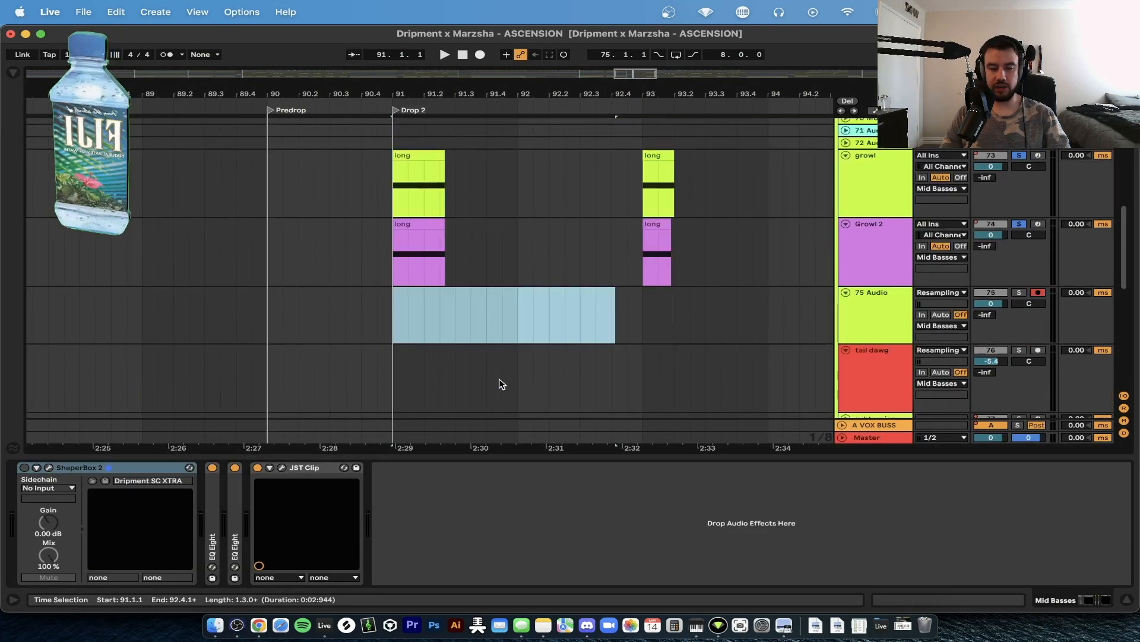
Record the growl layers again from 91.1.1 onto 75 Audio, and turn ShaperBox 2 back on for Mid Basses.
click(404, 262)
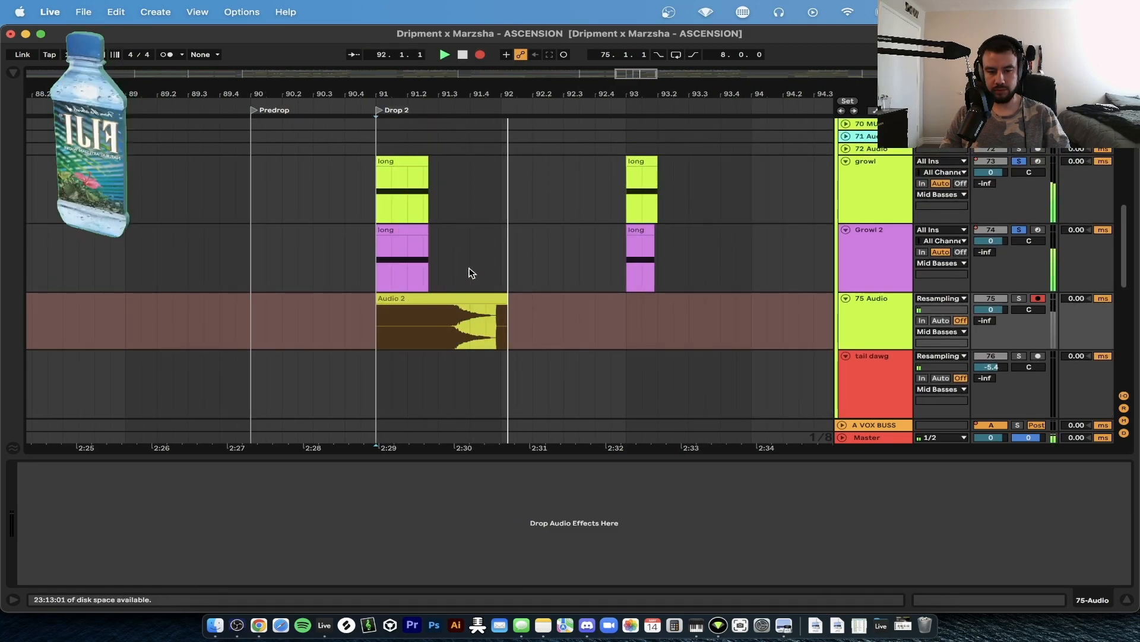
key(space)
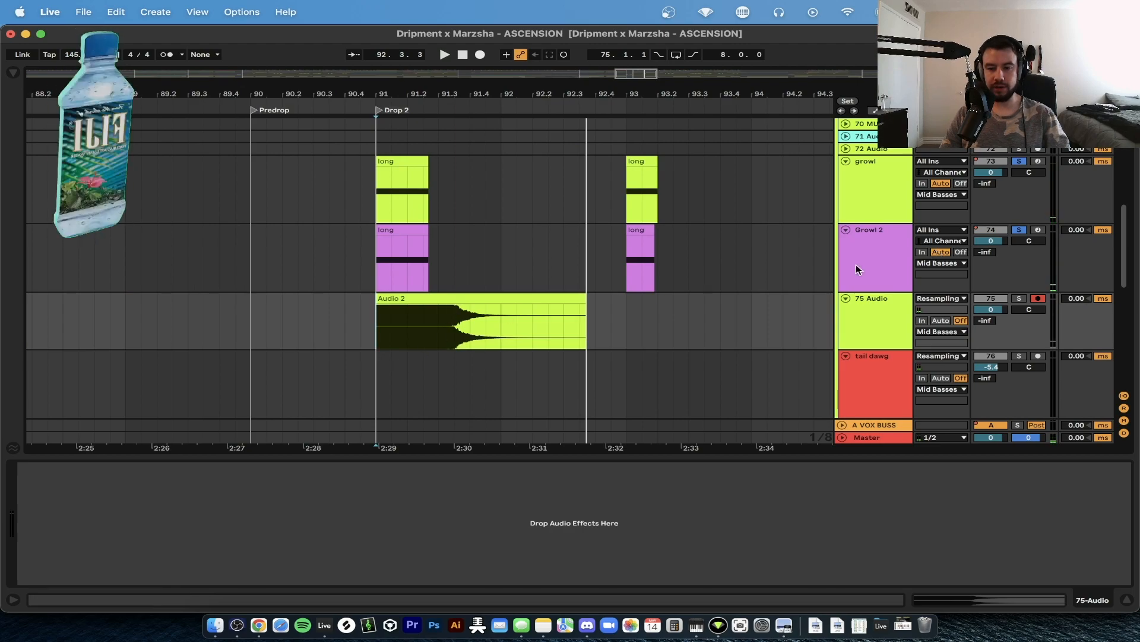
scroll(723, 289, up, 15)
click(873, 348)
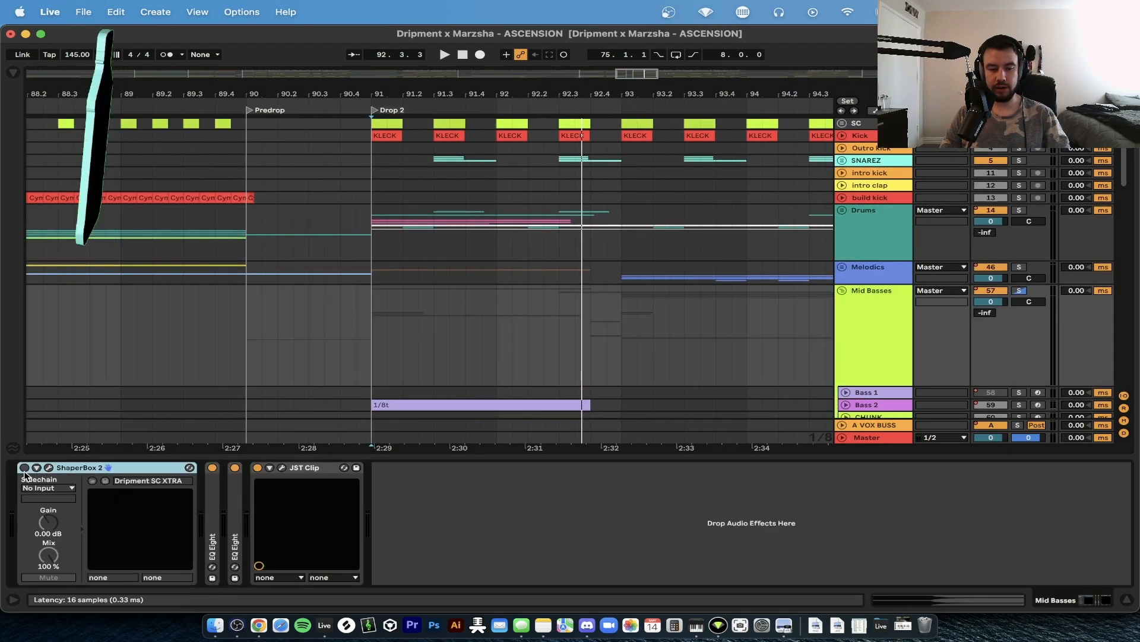
scroll(386, 311, up, 5)
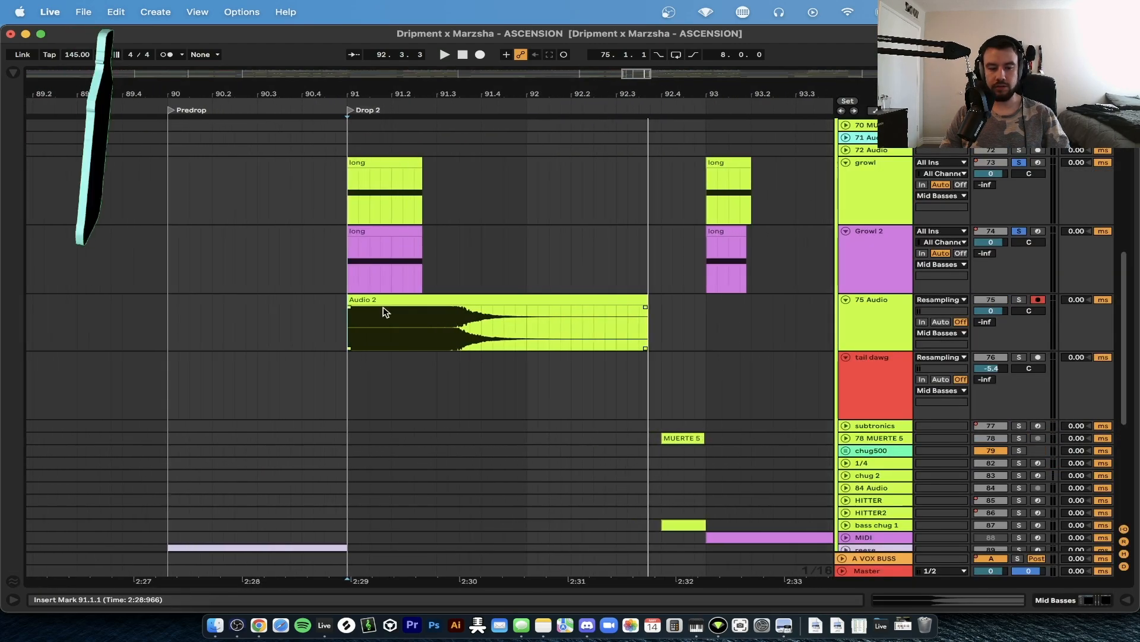
Solo the 75 Audio track and play back its new recording from 91.1.1.
click(400, 298)
click(1018, 300)
key(space)
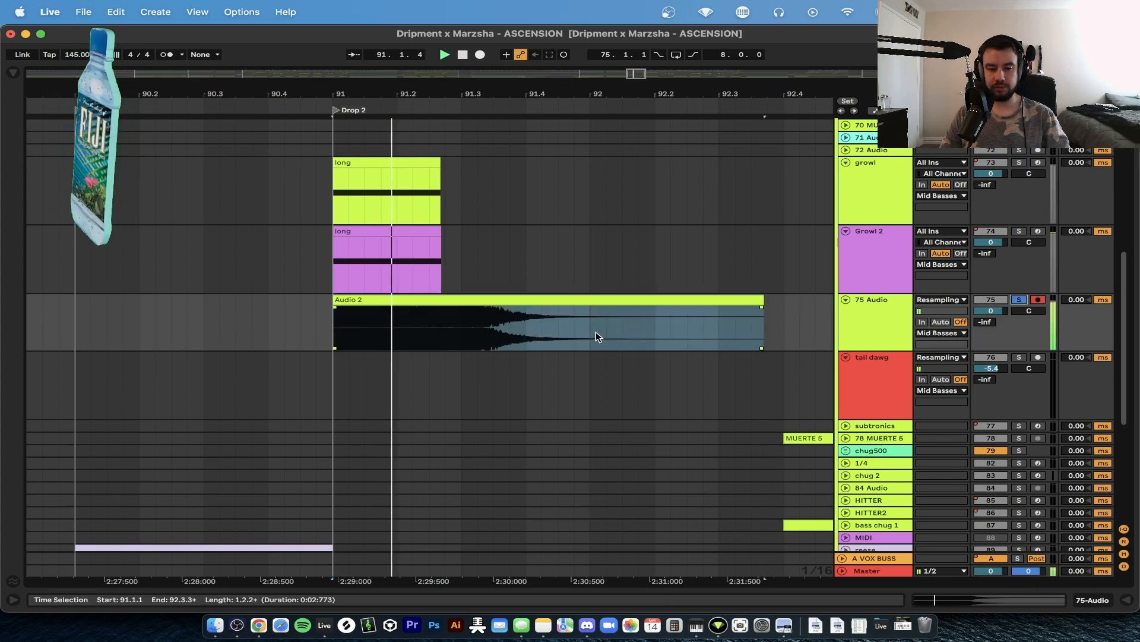
Split the recorded clip at 91.3.1 and delete the part before the split.
click(463, 330)
key(super+e)
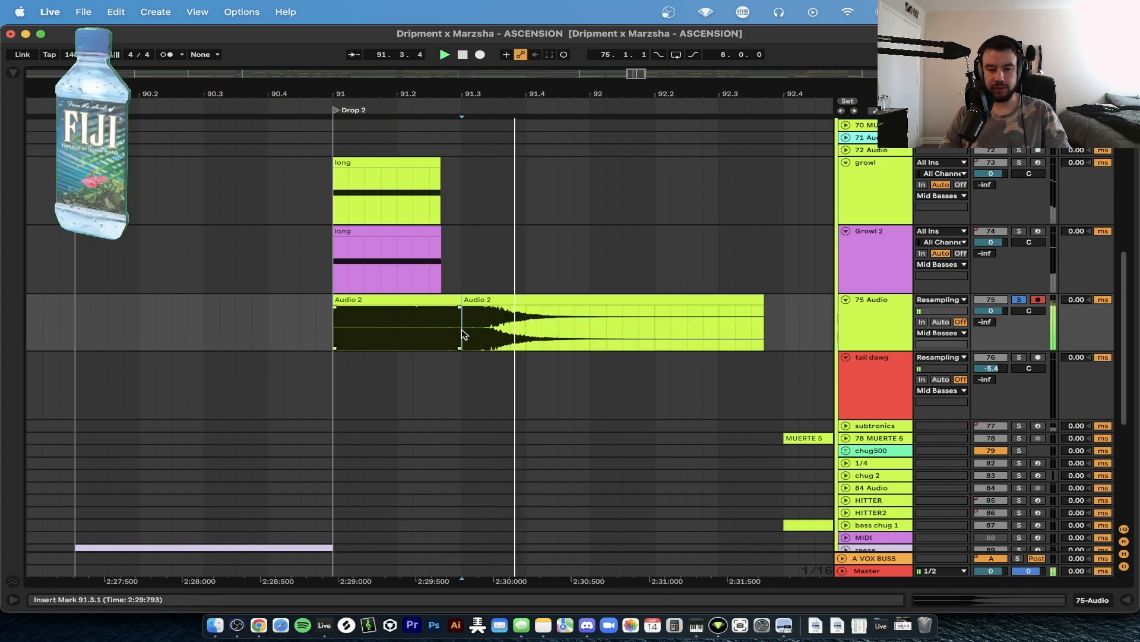
key(Delete)
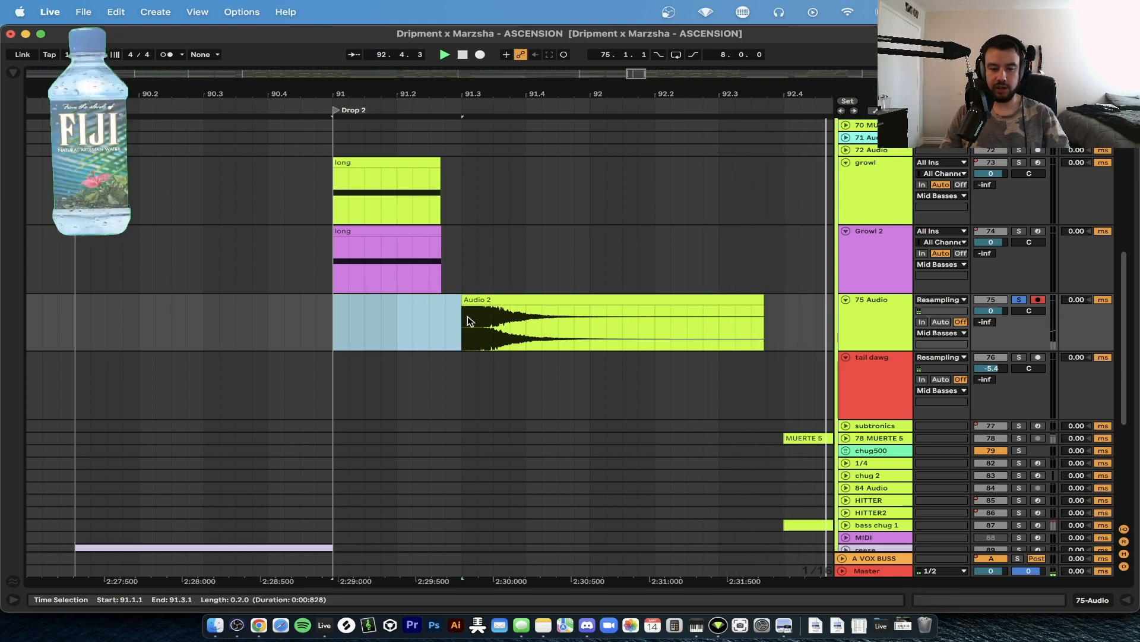
Split the remaining tail clip at 92.1.1, delete everything after the split and select the trimmed tail.
scroll(486, 330, up, 3)
drag(440, 331, 764, 320)
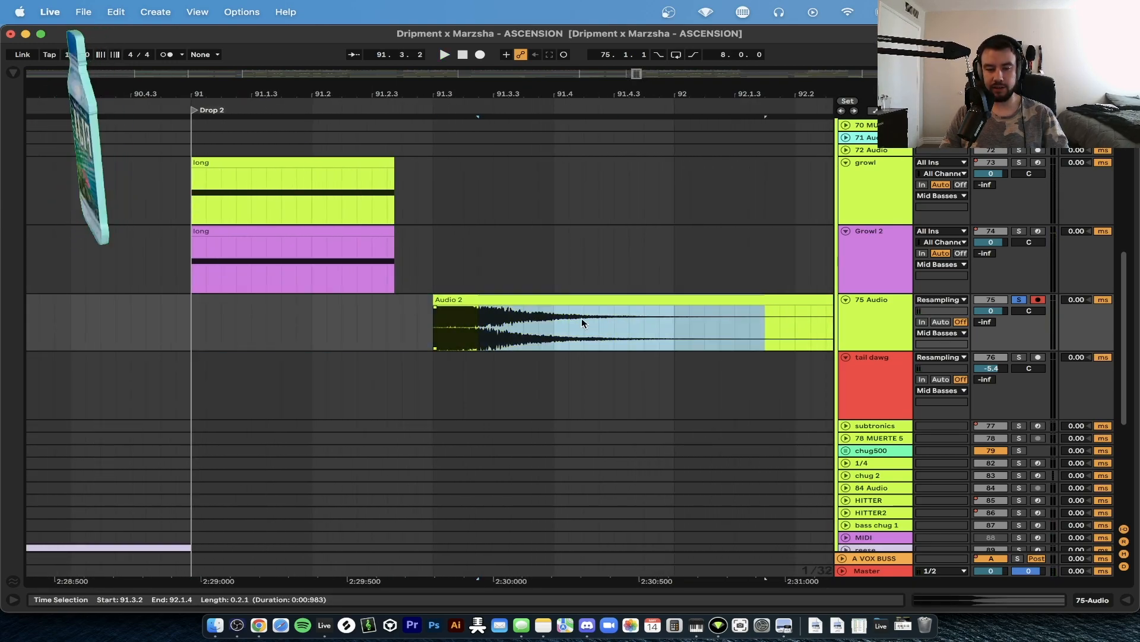
scroll(585, 320, down, 3)
click(625, 329)
click(645, 331)
key(super+e)
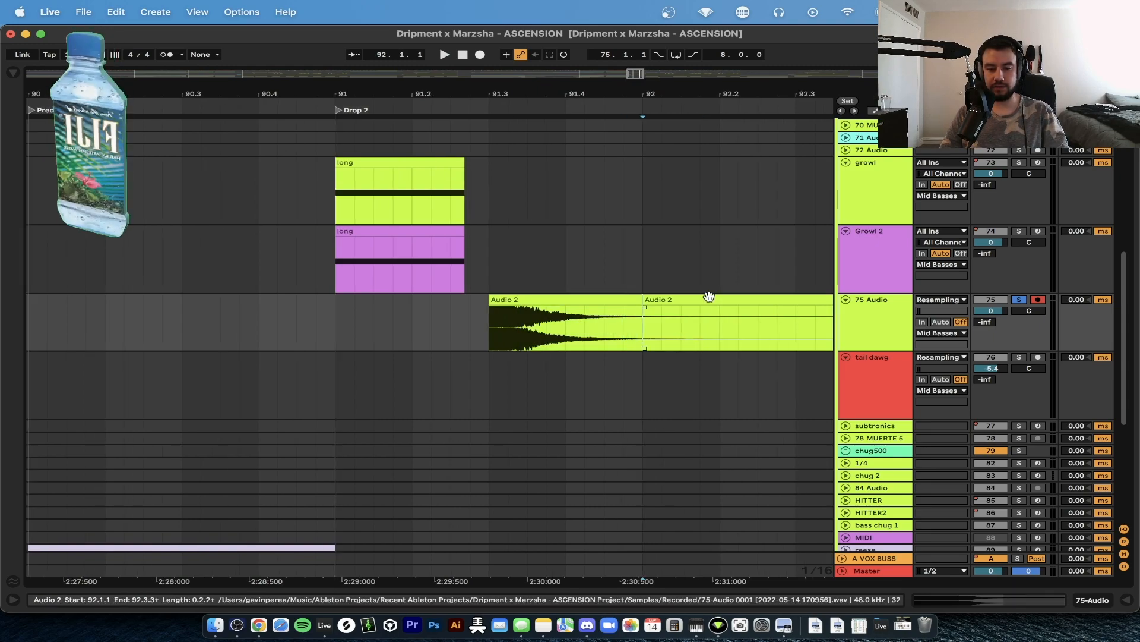
click(703, 297)
key(Delete)
scroll(604, 302, down, 3)
click(569, 301)
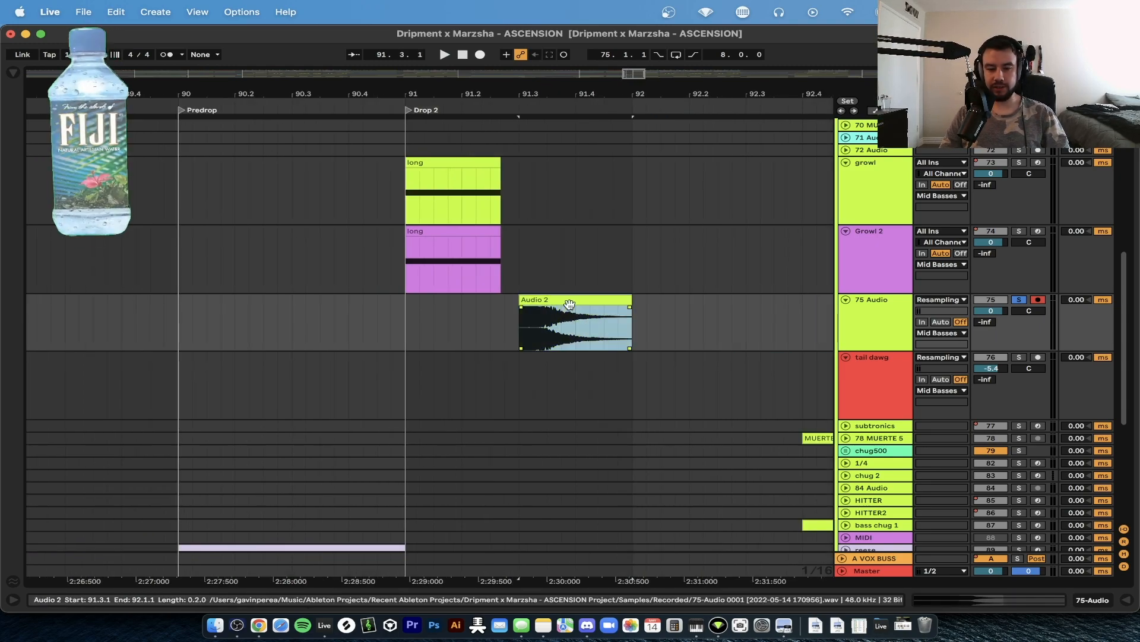
Remove the fade-in from the start of the tail dawg clip at 105.2.1 and select the clip.
scroll(552, 310, down, 10)
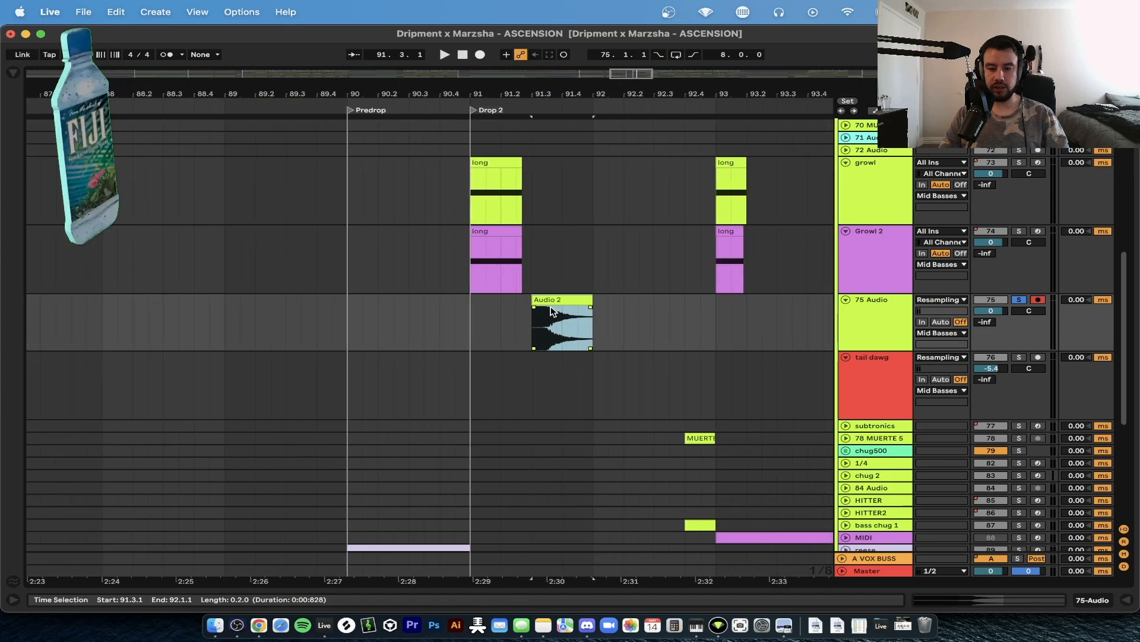
scroll(787, 402, right, 10)
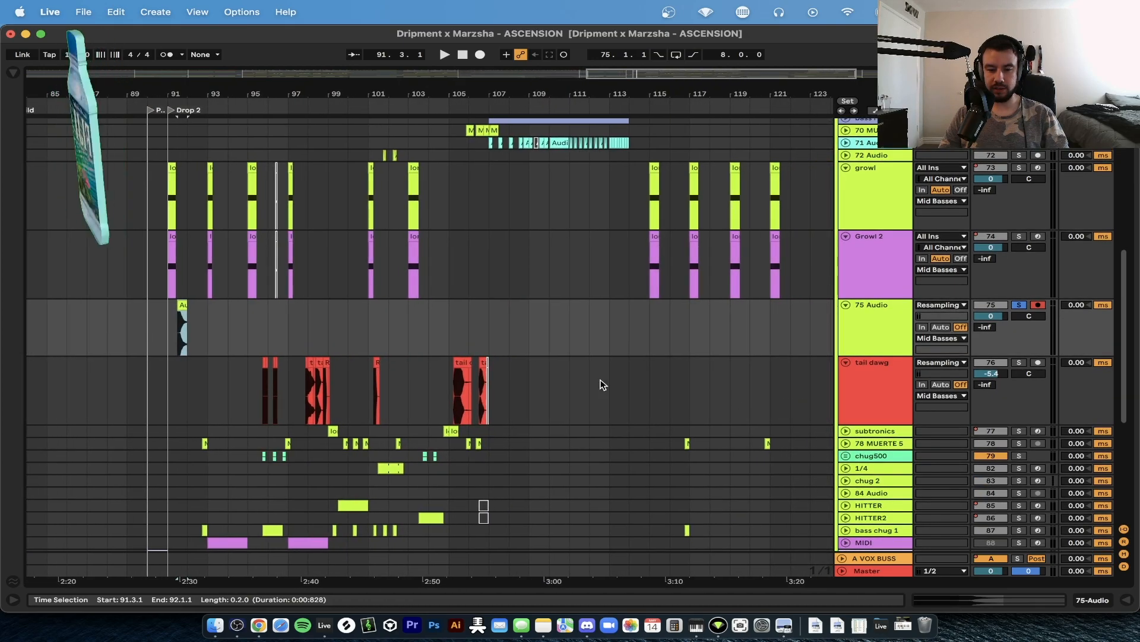
scroll(453, 376, up, 15)
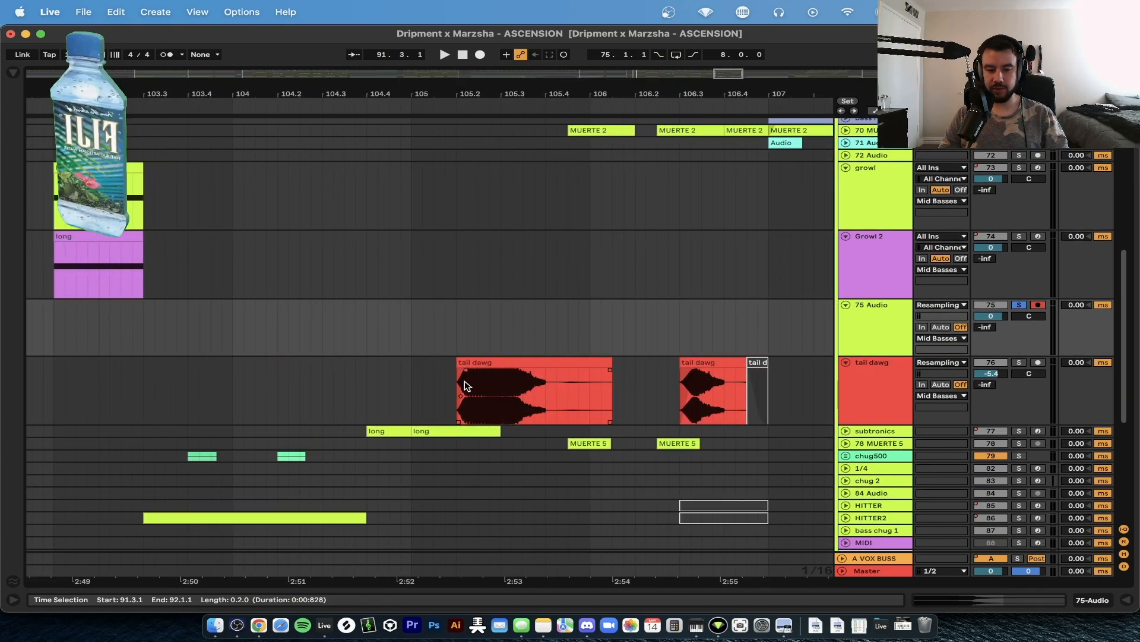
scroll(466, 383, up, 3)
scroll(505, 391, right, 5)
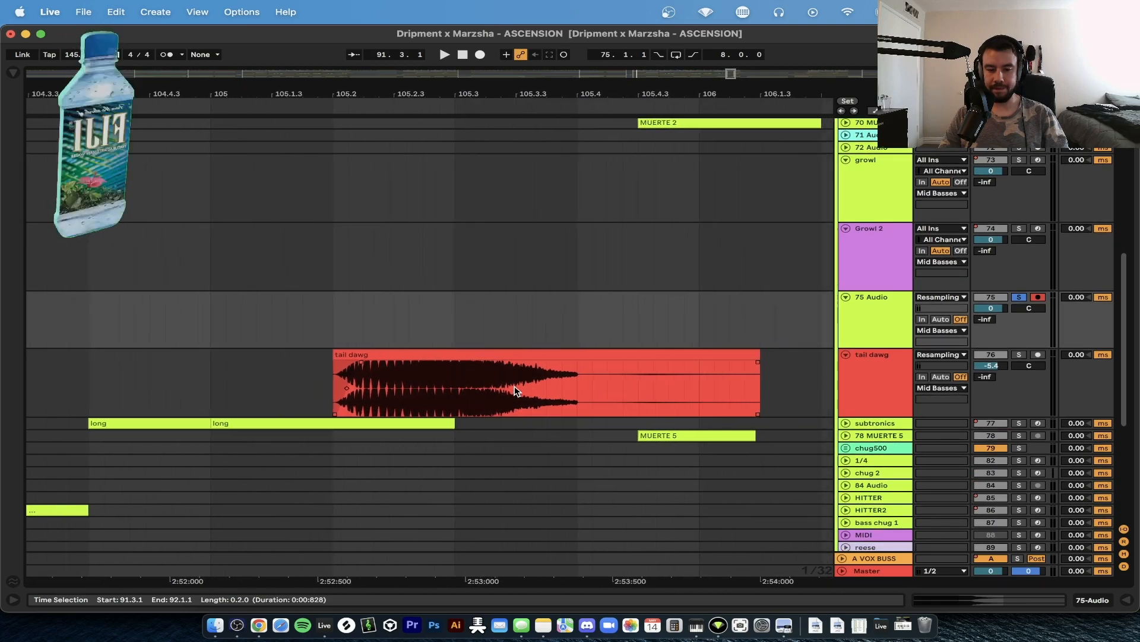
click(378, 366)
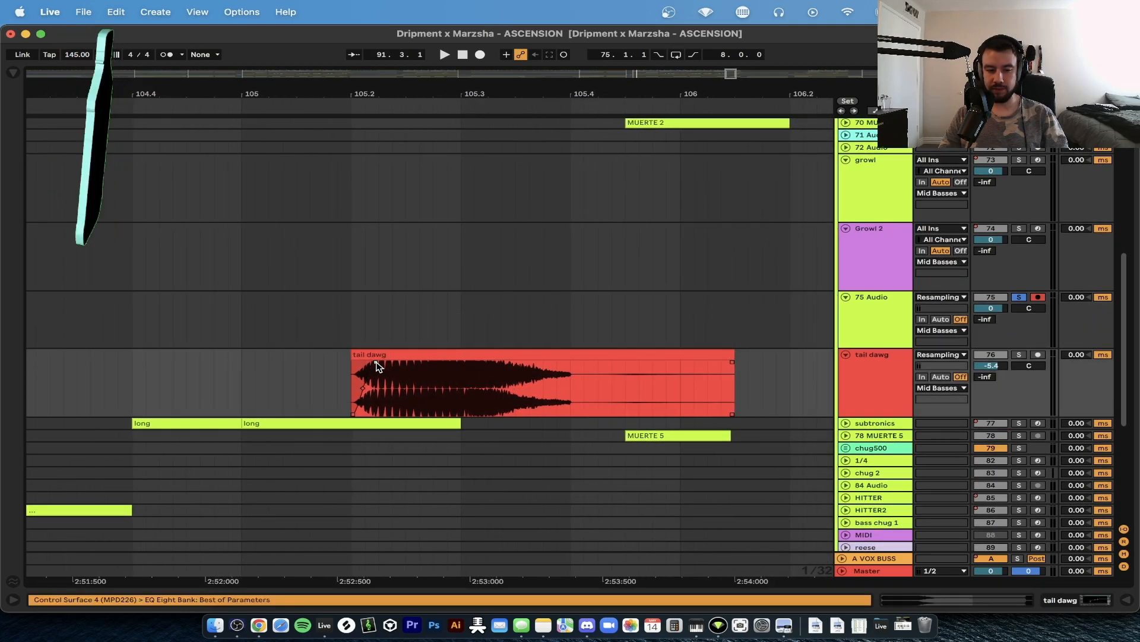
scroll(451, 390, down, 3)
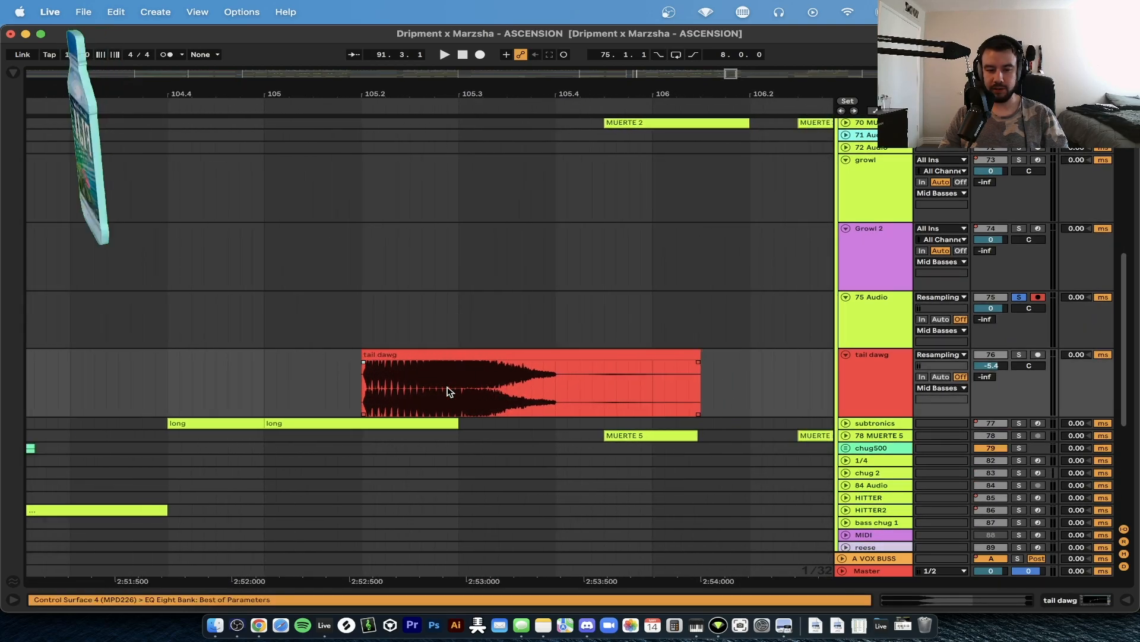
click(437, 355)
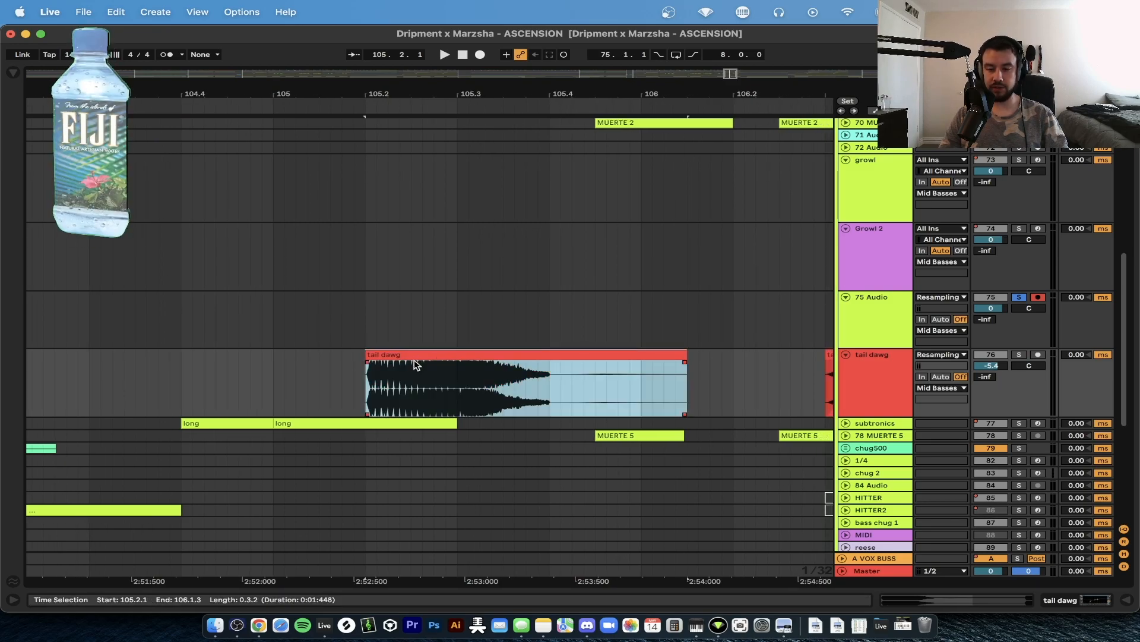
scroll(414, 358, down, 1)
scroll(414, 359, right, 2)
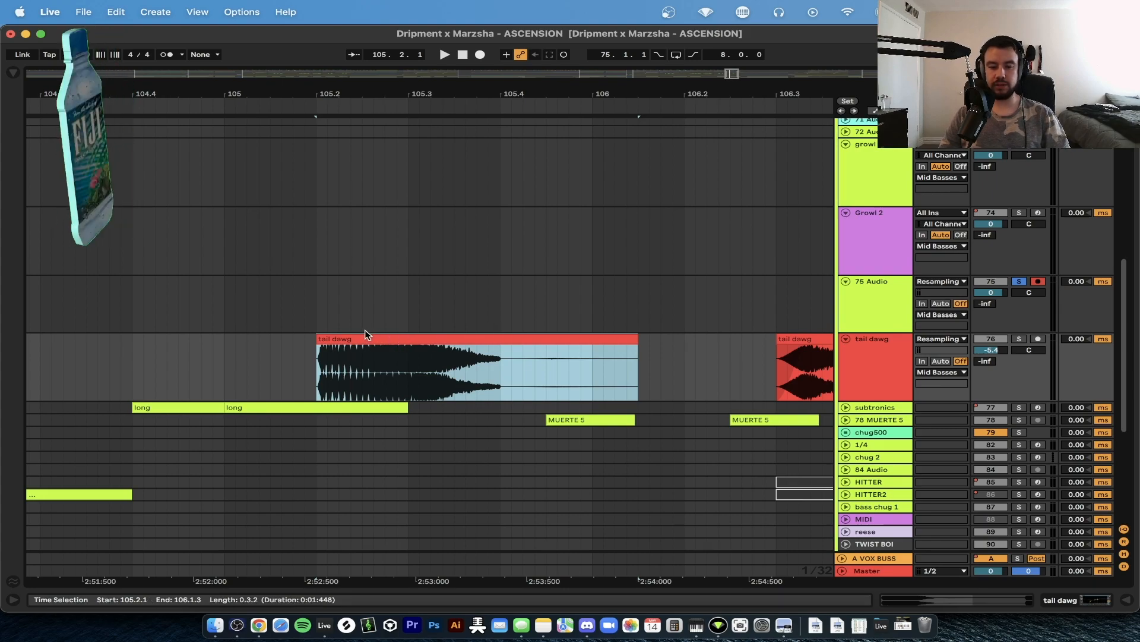
Open the tail dawg clip's sample details and examine the start of its waveform up close.
double_click(337, 340)
key(plus)
key(plus)
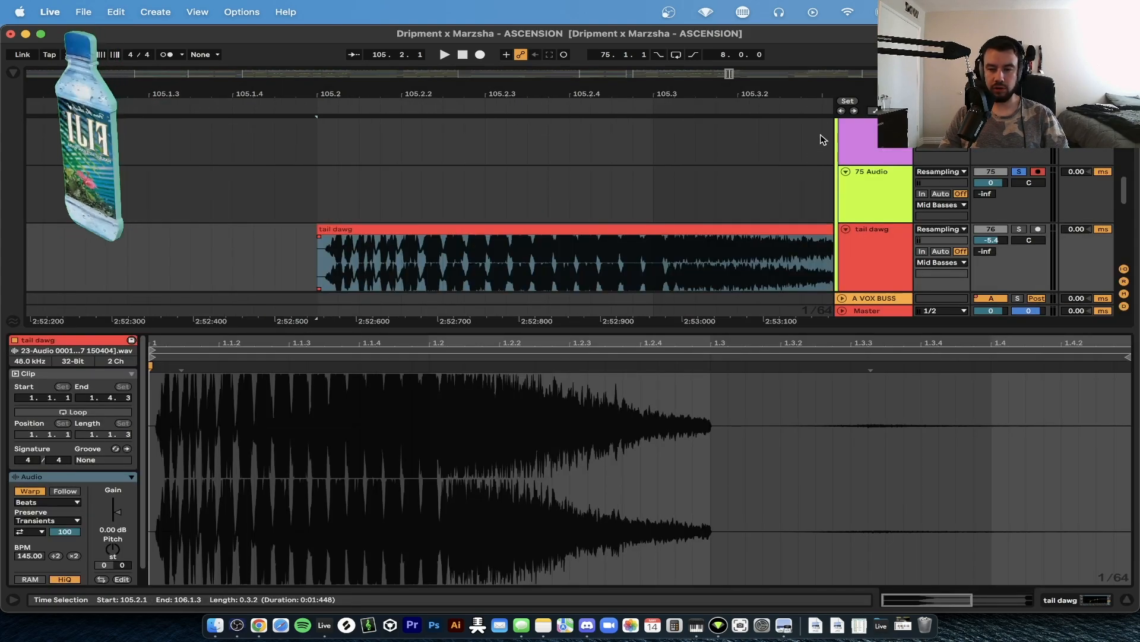
key(a)
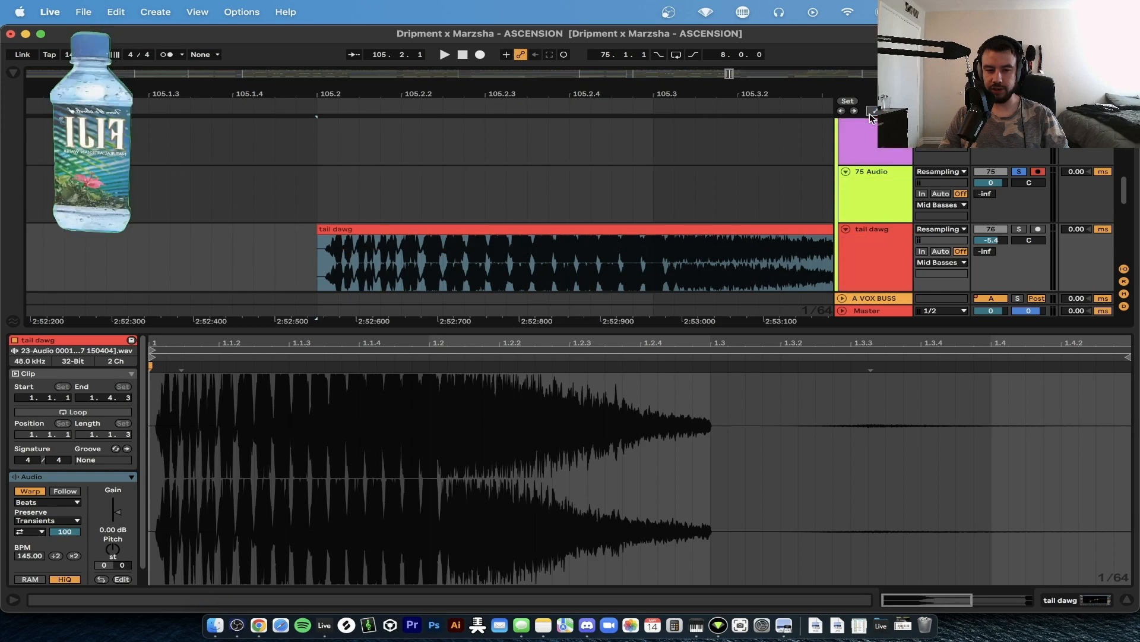
key(a)
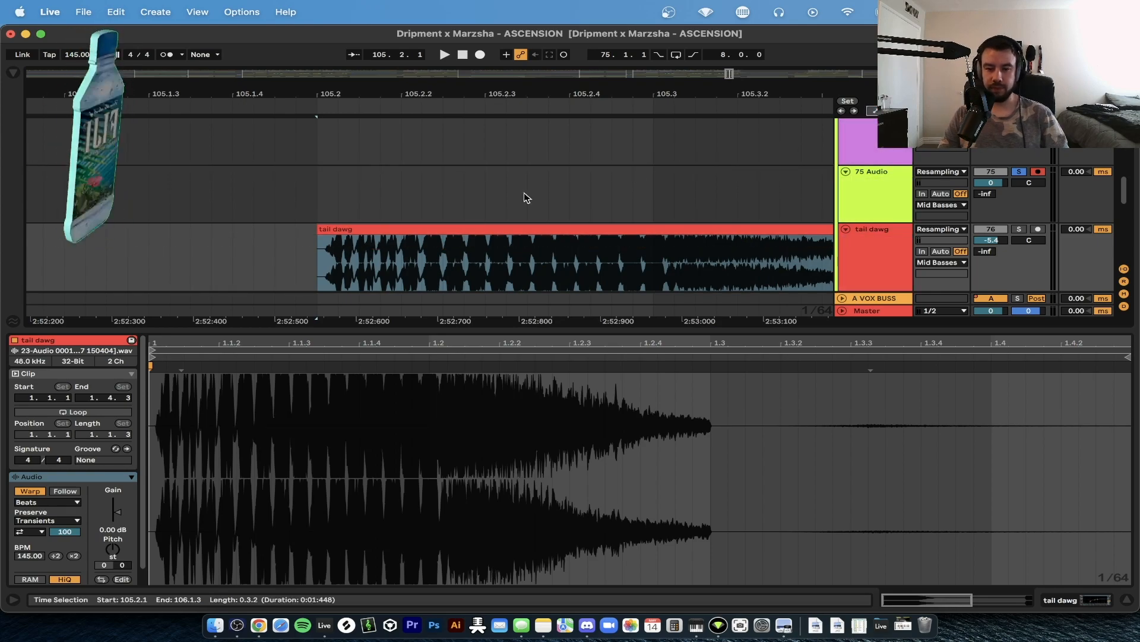
Solo the tail dawg track and play its clip starting at 105.2.1.
click(319, 237)
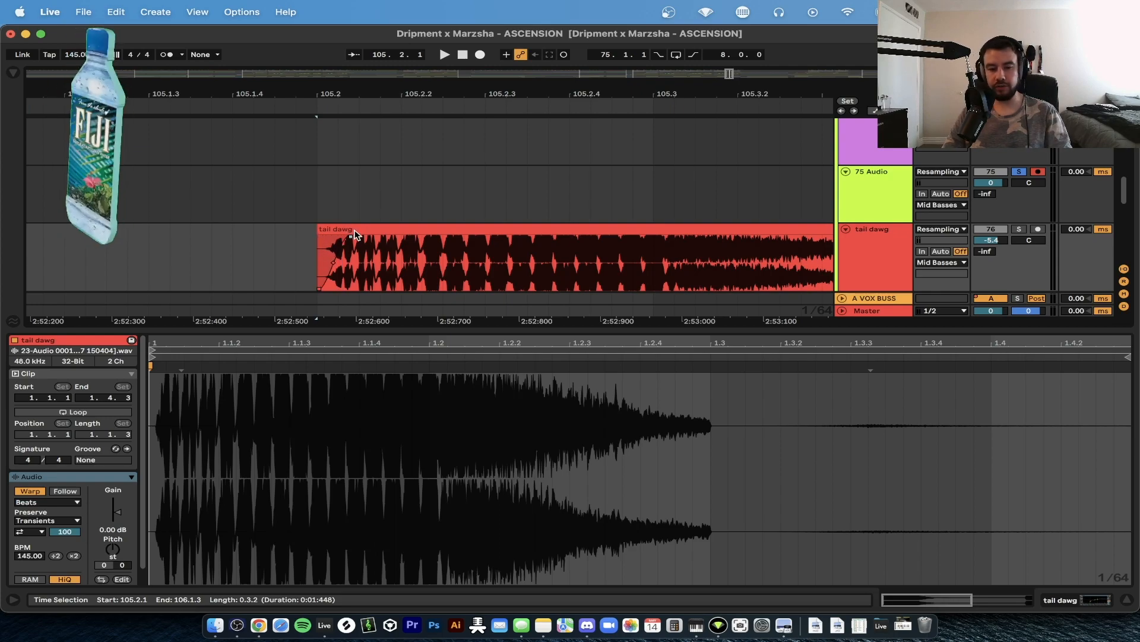
scroll(343, 228, down, 5)
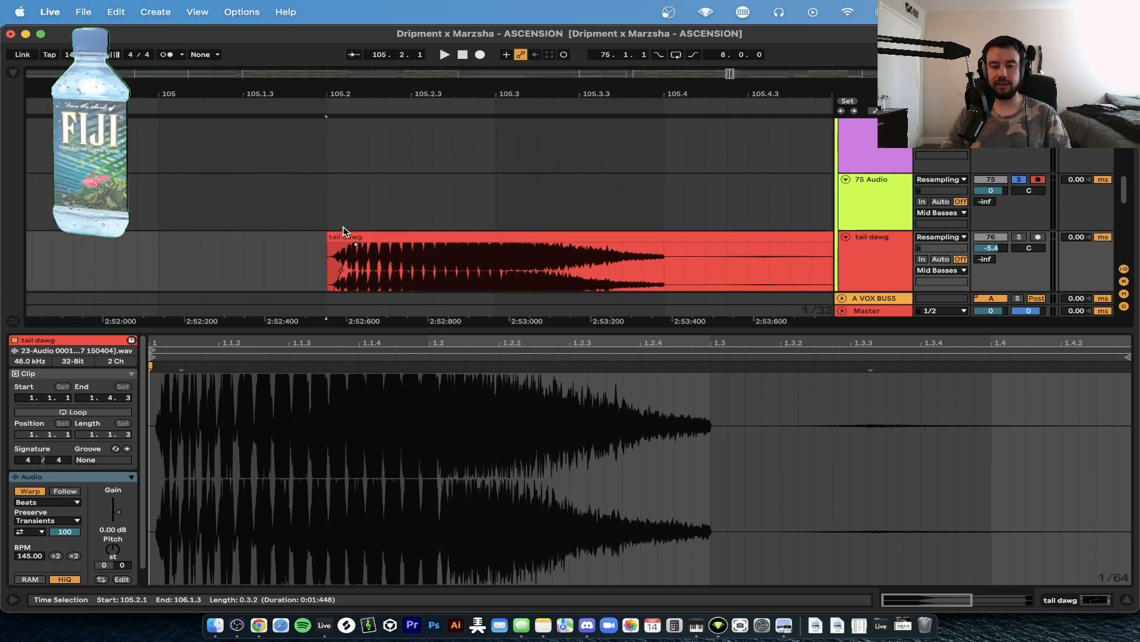
scroll(344, 227, down, 2)
click(374, 177)
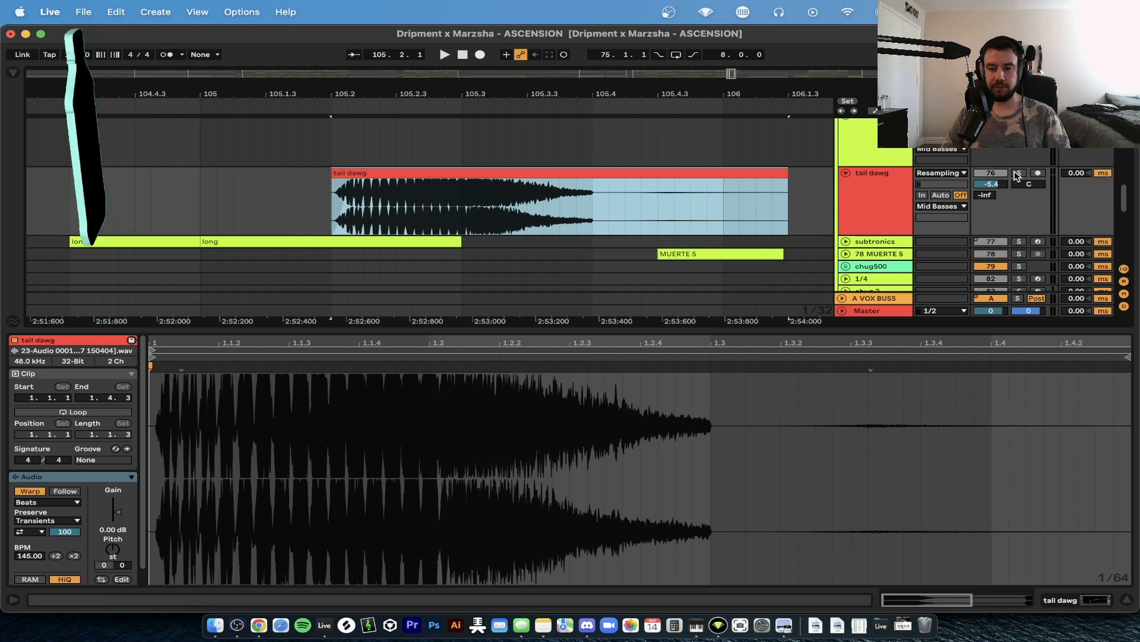
key(space)
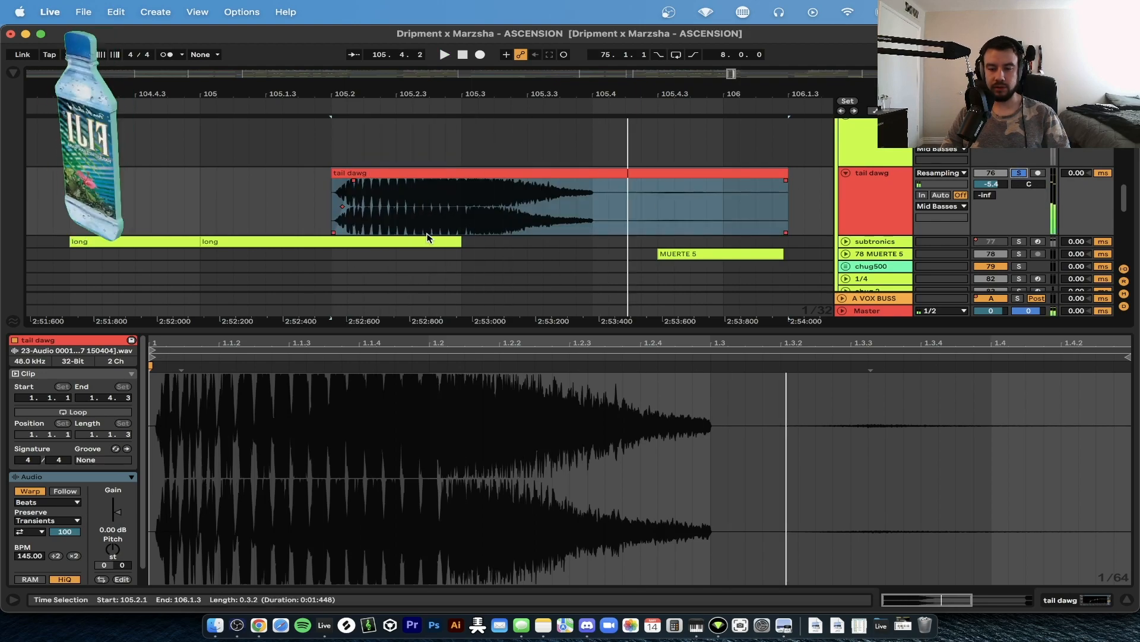
scroll(429, 240, down, 3)
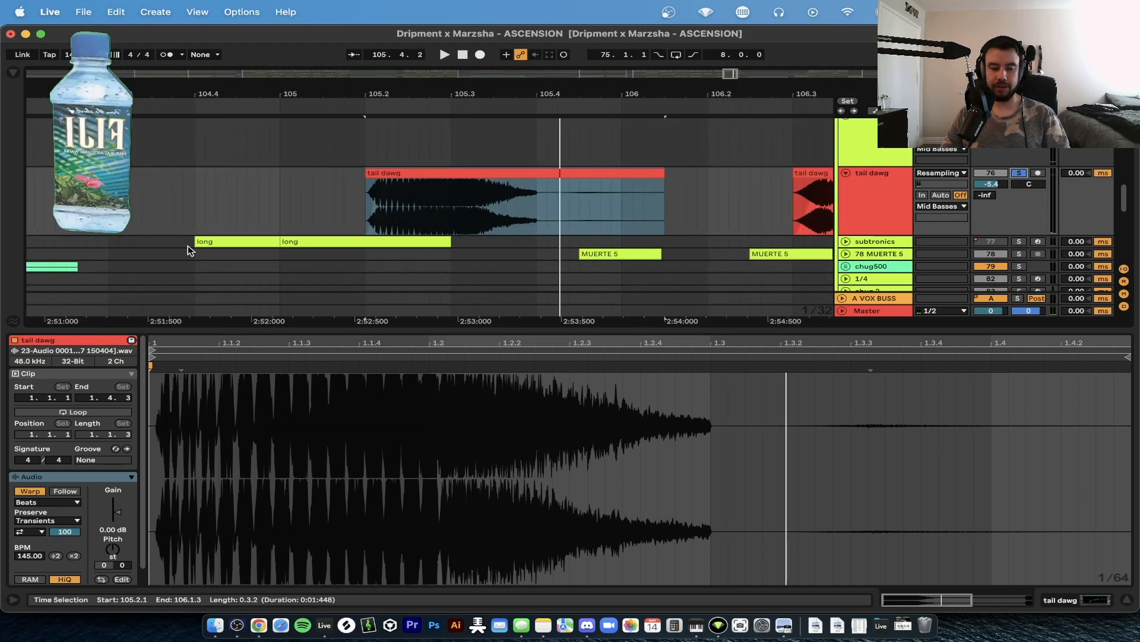
Set the tail dawg clip's warp mode to Texture, transpose it down 12 semitones and play it back.
scroll(59, 525, down, 2)
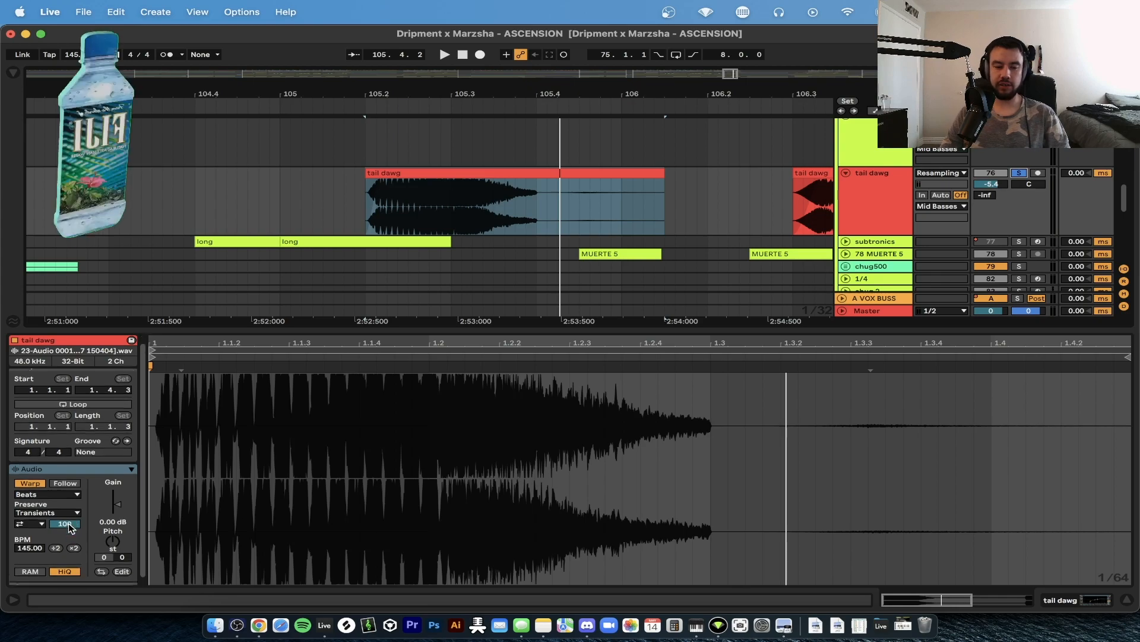
click(43, 488)
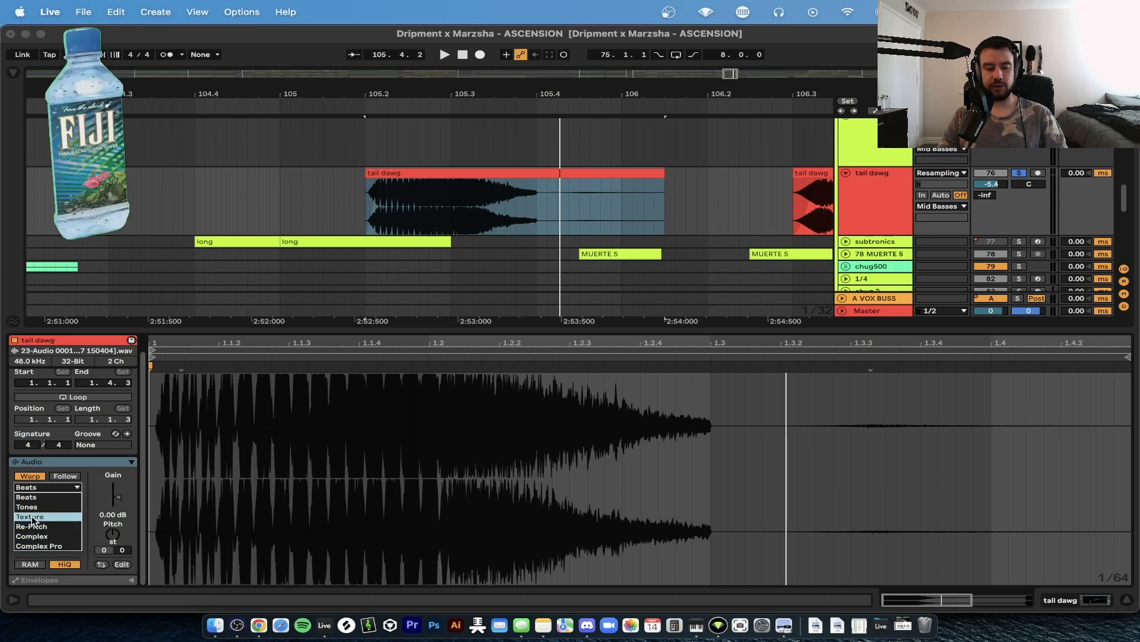
click(31, 517)
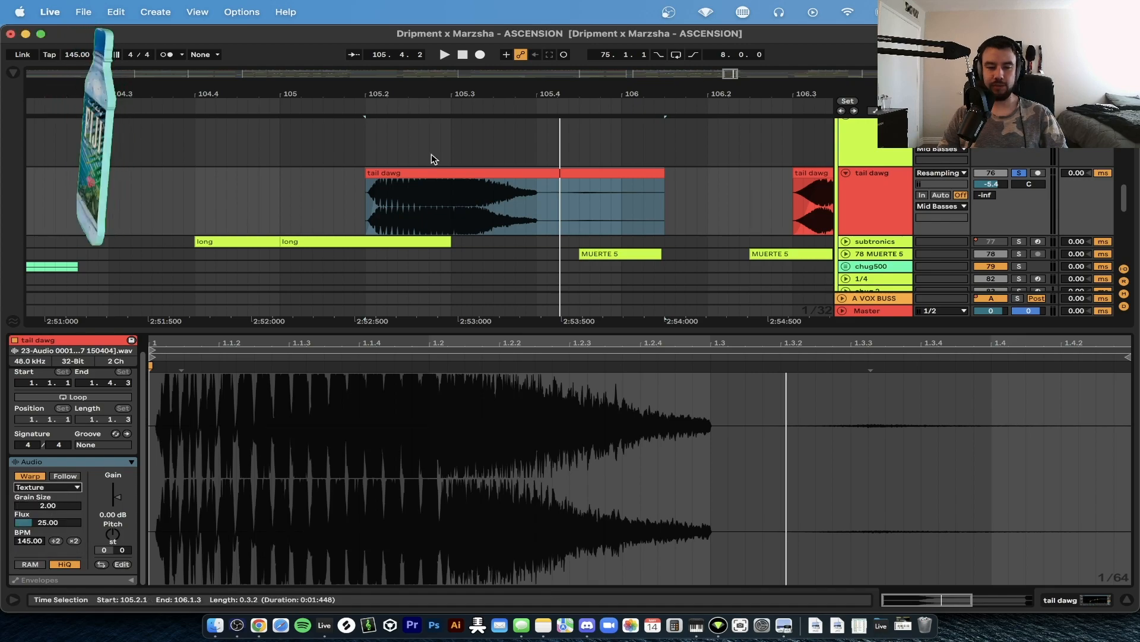
click(411, 173)
key(space)
mouse_move(53, 505)
mouse_down()
mouse_move(54, 427)
mouse_move(52, 510)
mouse_up()
key(space)
key(space)
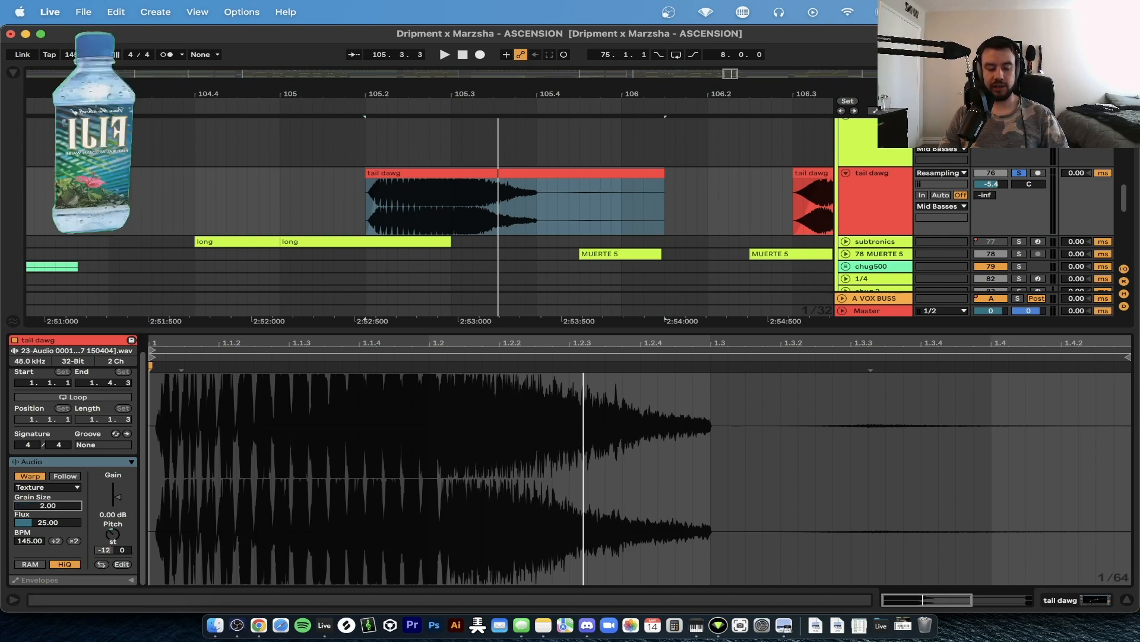
key(space)
Audition the tail dawg clip at different Texture grain sizes and leave the grain size at about 185.52.
drag(47, 506, 48, 440)
key(space)
key(space)
key(space)
key(space)
drag(48, 505, 47, 570)
key(space)
key(space)
key(space)
key(space)
drag(48, 505, 48, 453)
key(space)
key(space)
key(space)
key(space)
key(space)
key(space)
drag(47, 505, 47, 502)
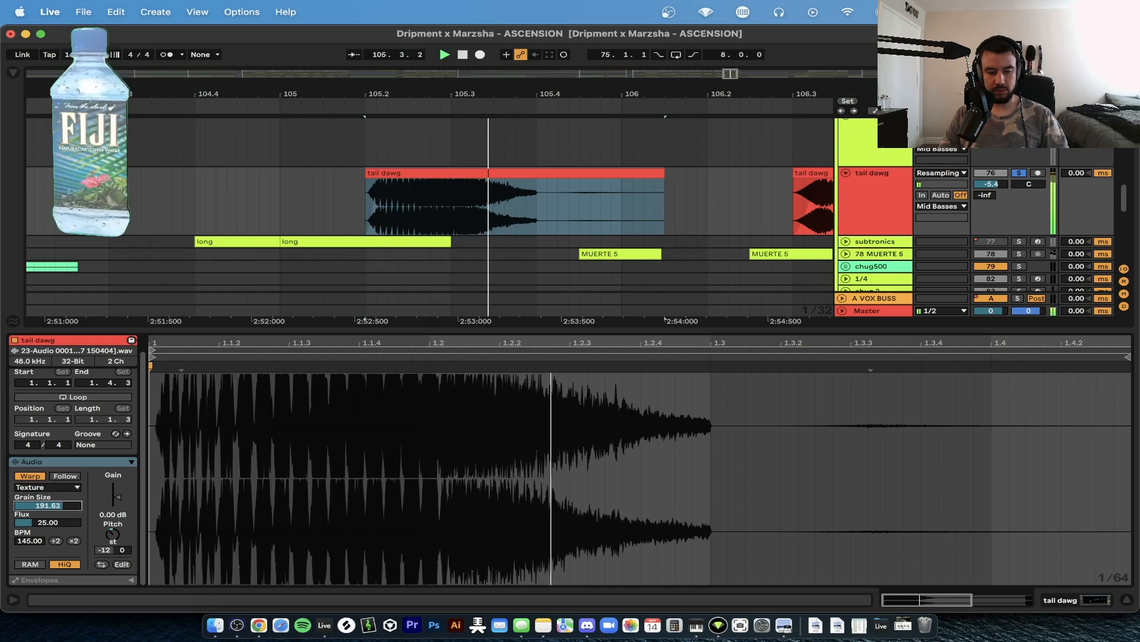
Trim the start of the tail dawg clip to 105.3.1, leaving a short fade-in at its new start.
scroll(433, 199, down, 3)
drag(388, 174, 445, 174)
scroll(463, 207, up, 3)
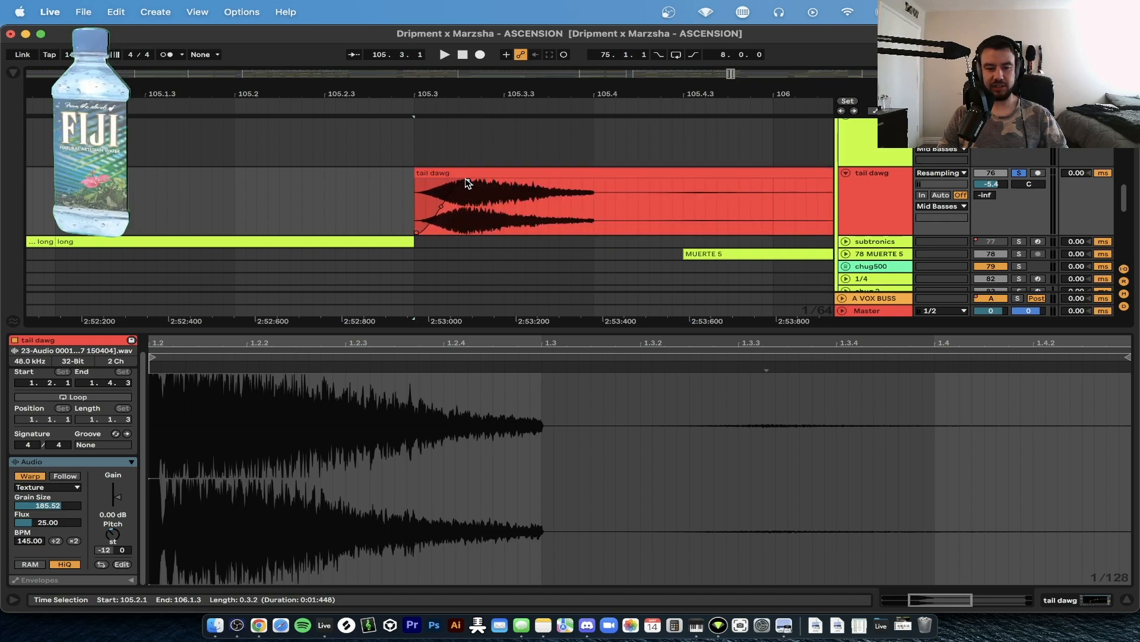
scroll(472, 185, down, 1)
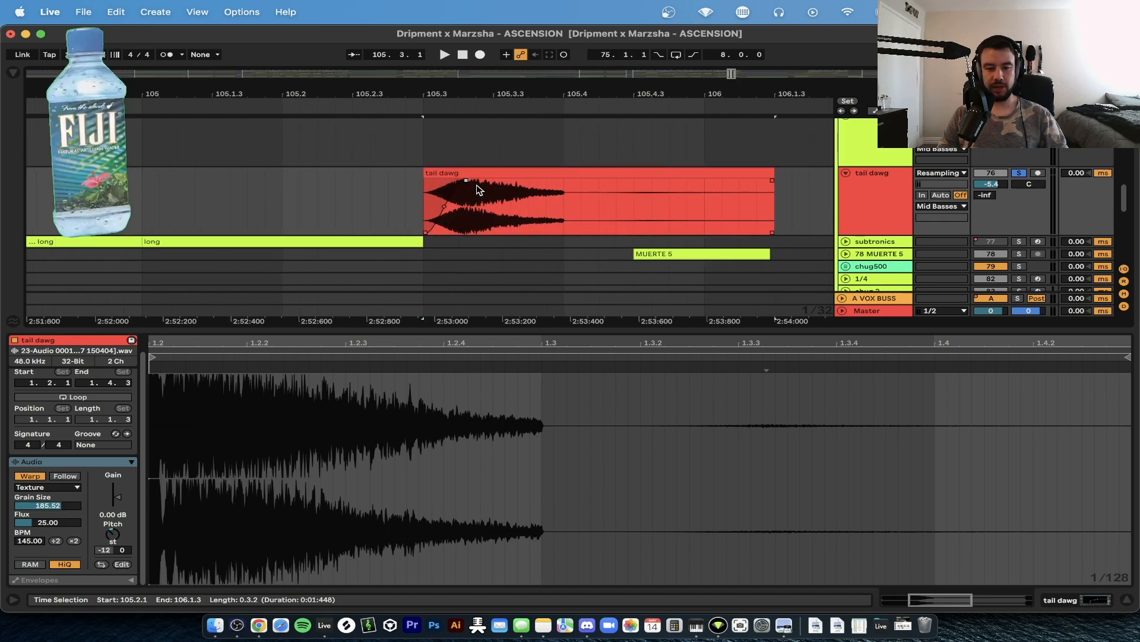
scroll(461, 193, down, 3)
scroll(648, 217, up, 3)
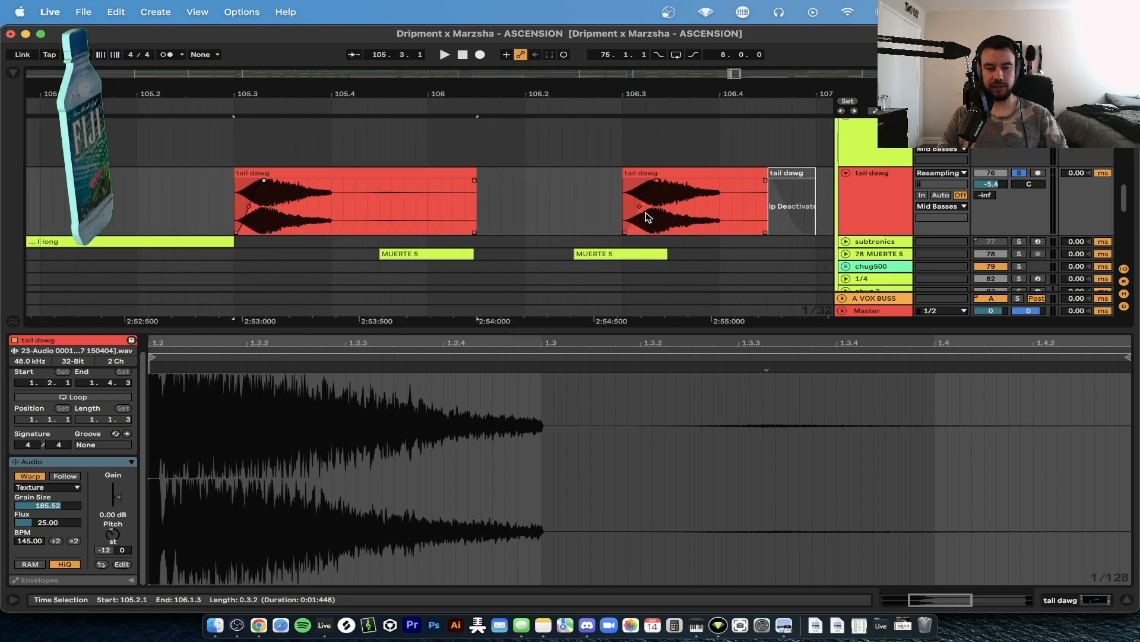
Play the tail dawg clip at 106.3.1 and unsolo its track to hear the other tracks.
scroll(593, 191, right, 2)
click(585, 196)
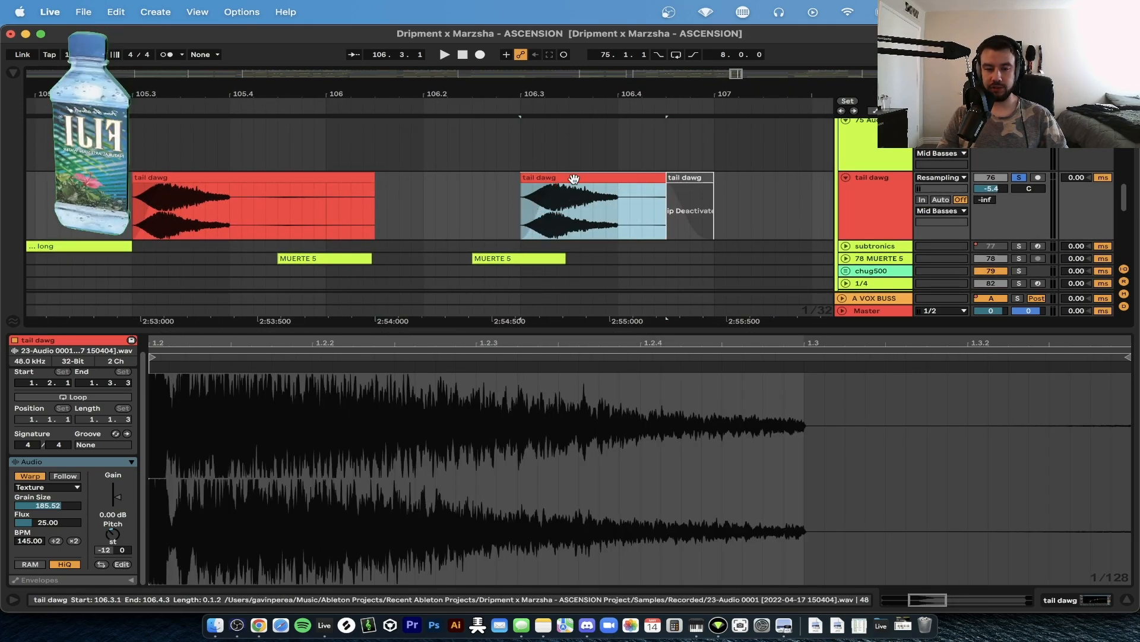
key(space)
key(space)
click(1020, 177)
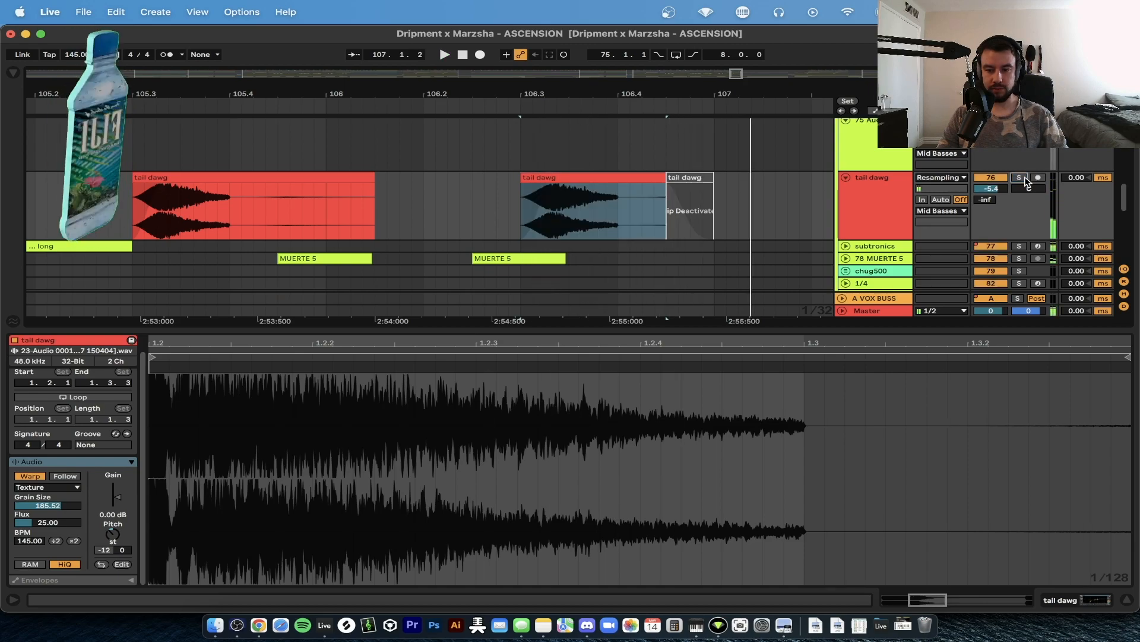
Solo the tail dawg track again and listen to its trimmed clip at 105.3.1.
click(265, 181)
click(1019, 178)
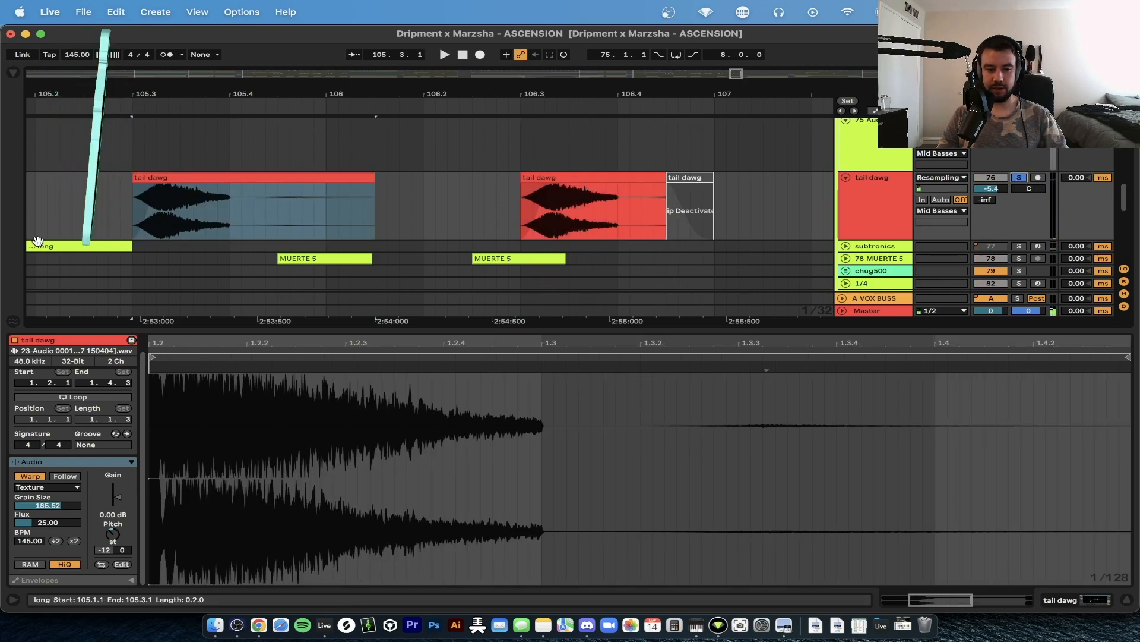
click(180, 178)
key(space)
key(space)
key(space)
scroll(180, 181, left, 3)
key(space)
key(space)
scroll(458, 190, down, 3)
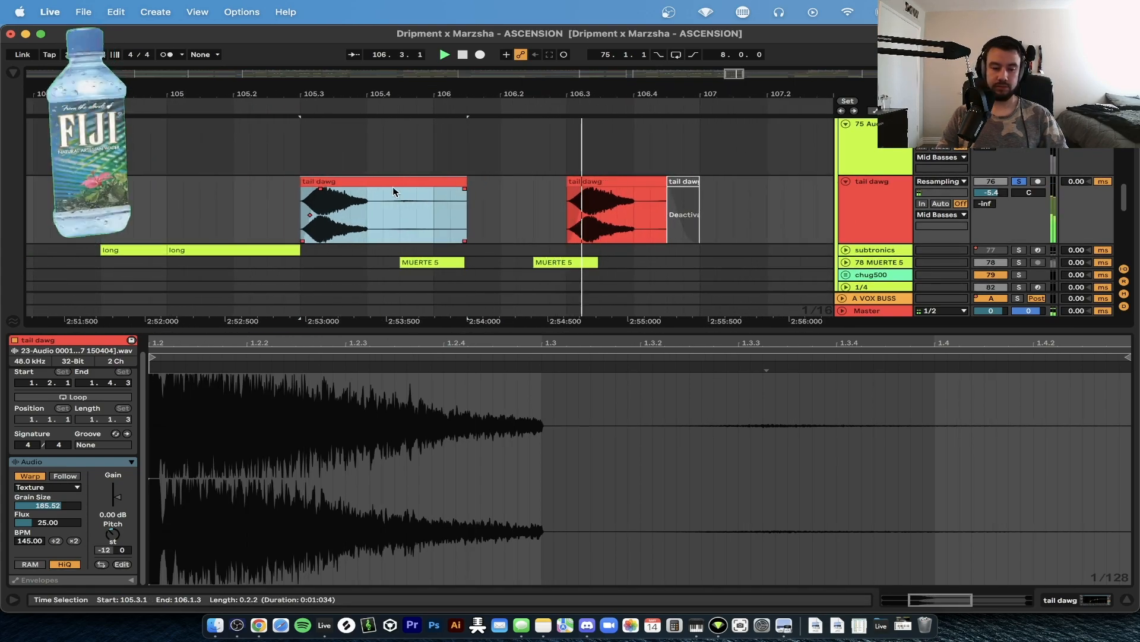
scroll(394, 187, down, 2)
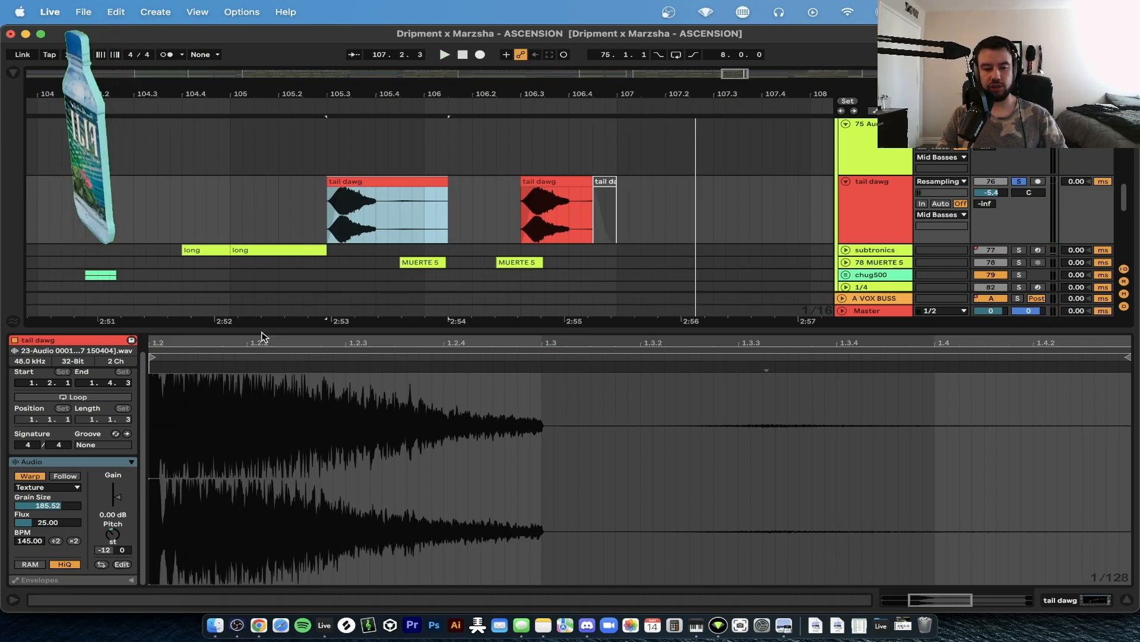
Hide the clip details and unsolo the tail dawg track.
key(super+alt+l)
scroll(256, 328, up, 3)
scroll(389, 318, up, 5)
scroll(397, 318, down, 2)
scroll(397, 314, down, 2)
scroll(398, 313, left, 2)
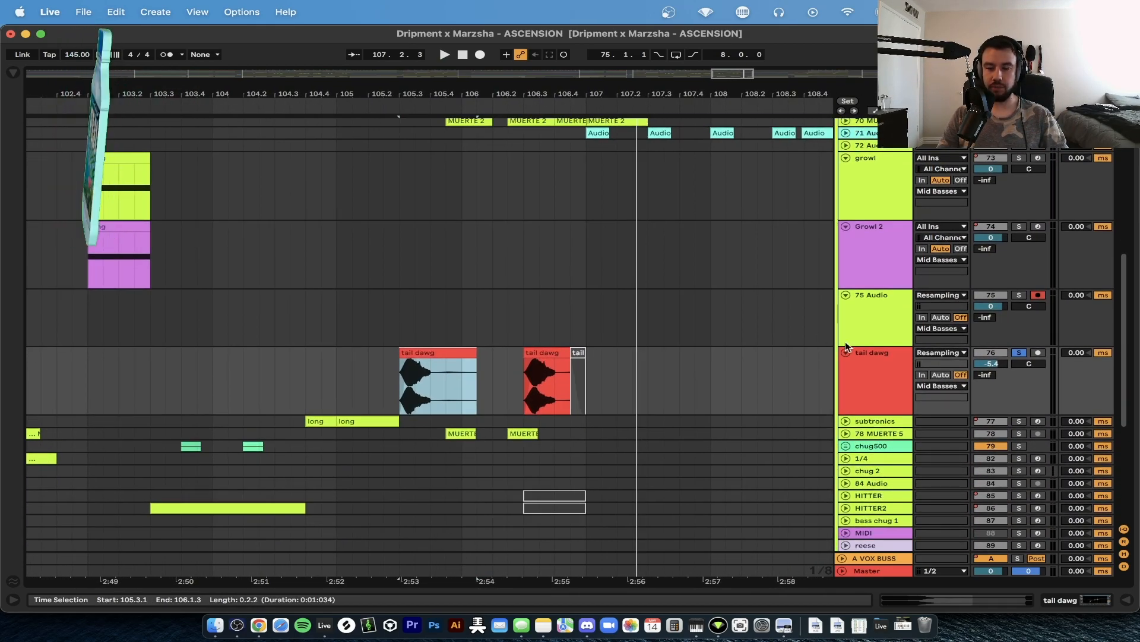
click(1019, 353)
click(795, 371)
scroll(702, 240, down, 6)
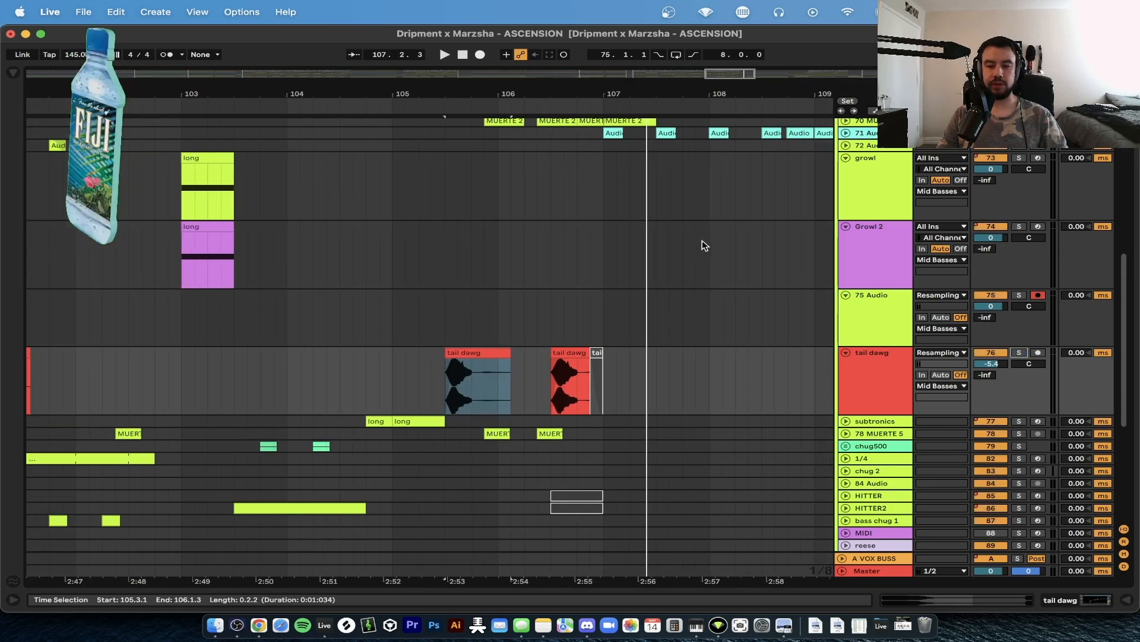
scroll(688, 240, up, 2)
scroll(414, 288, down, 3)
scroll(412, 290, up, 4)
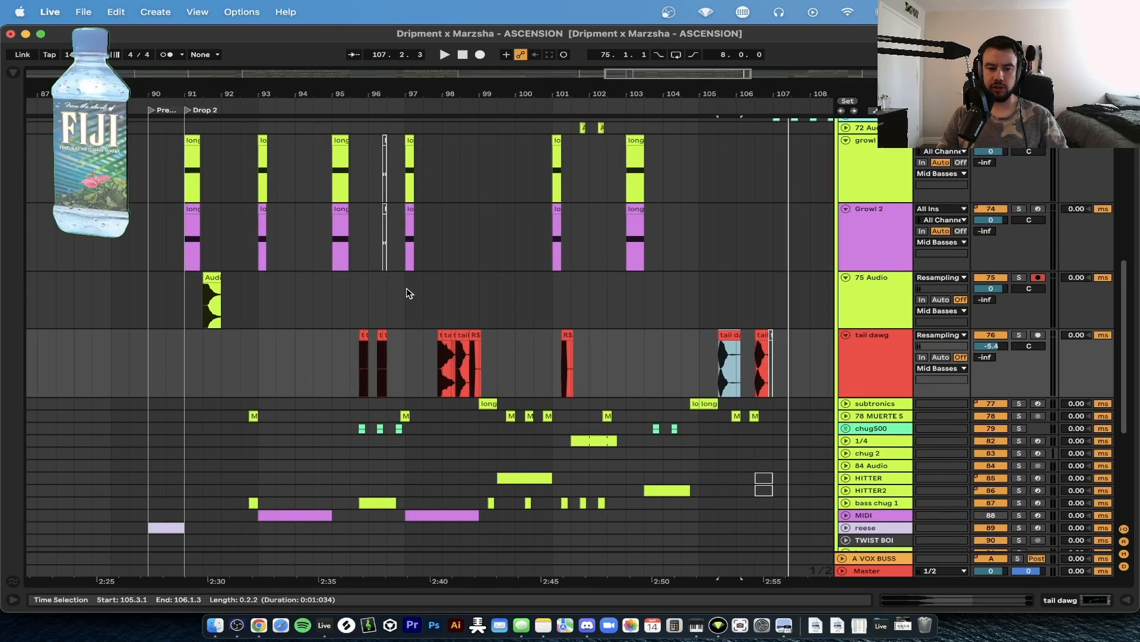
scroll(375, 303, left, 2)
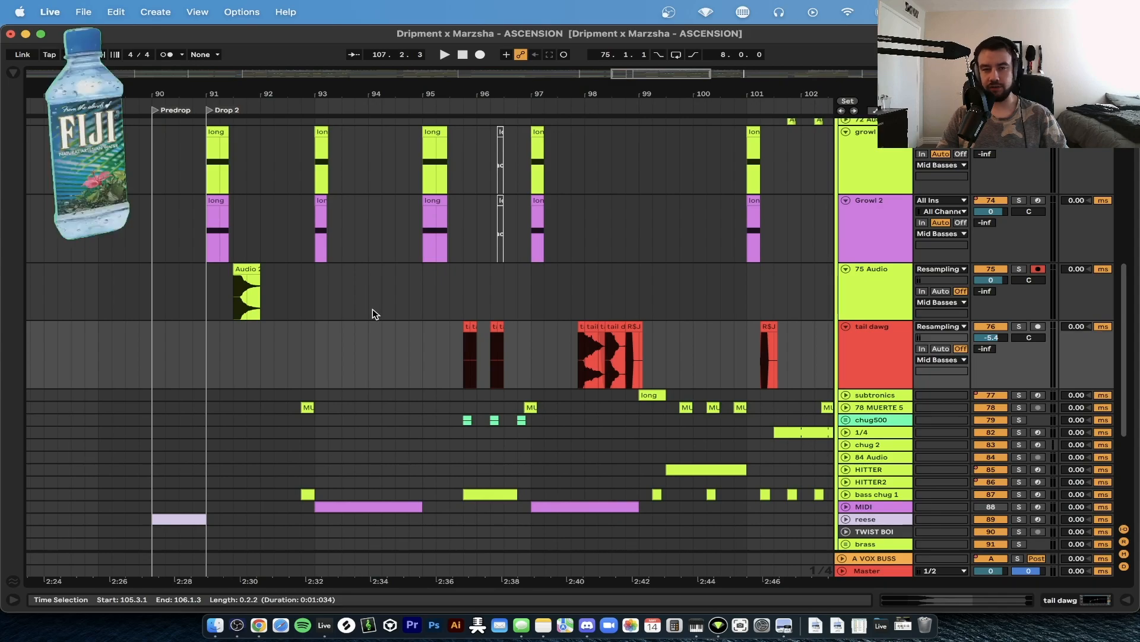
key(super+space)
scroll(374, 313, up, 3)
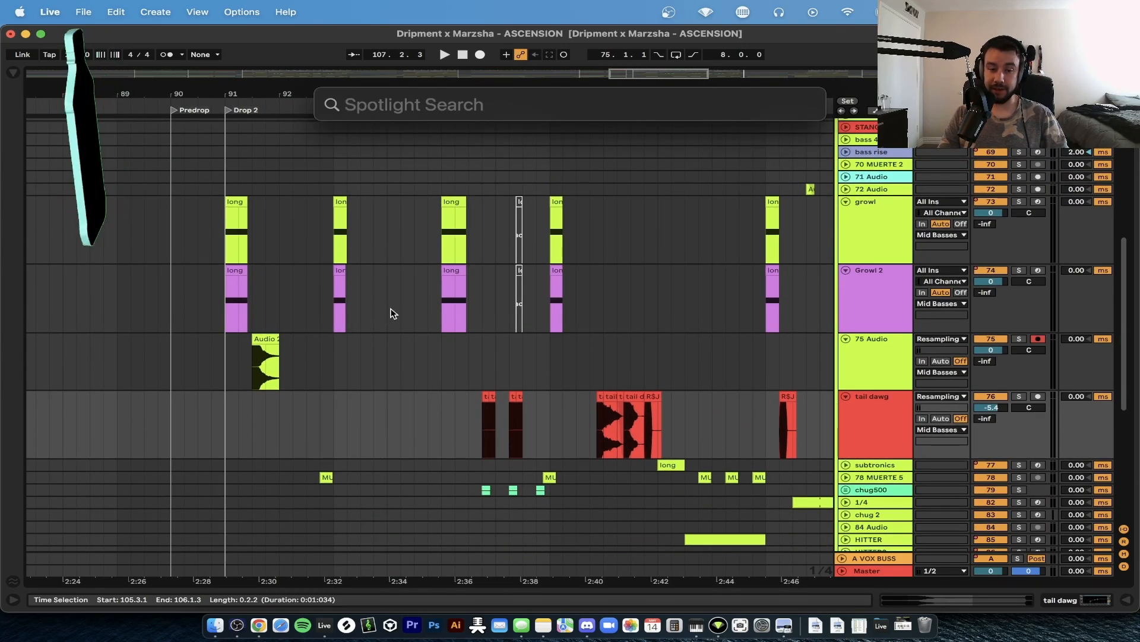
key(Escape)
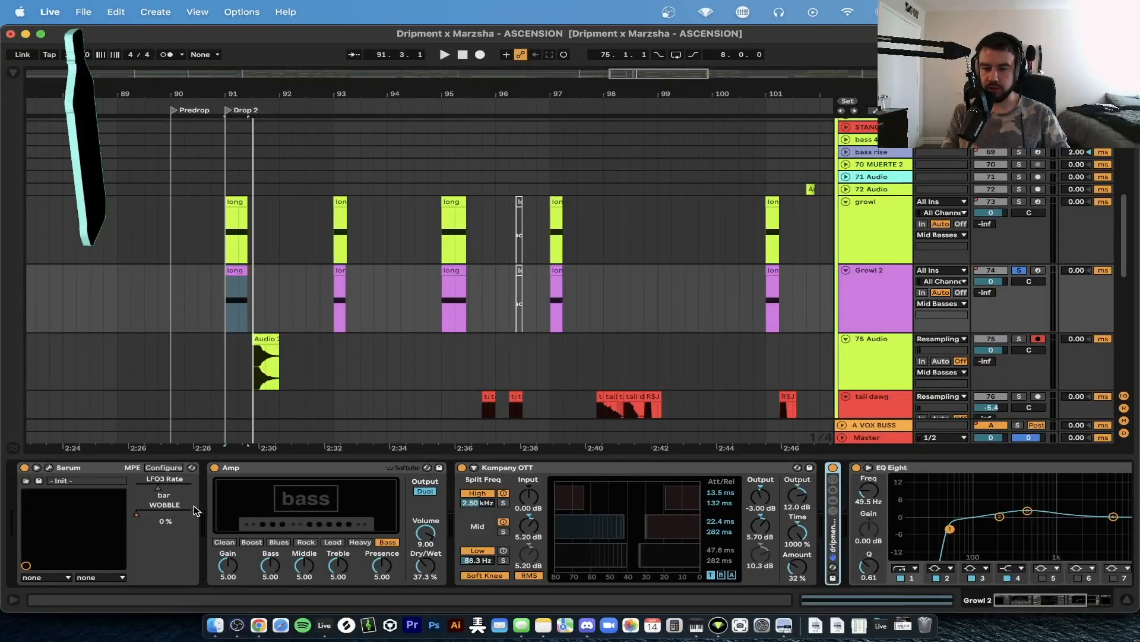
Collapse the Amp and Kompany OTT devices on the Growl 2 track, and view and close JSTClip's plug-in window.
click(885, 287)
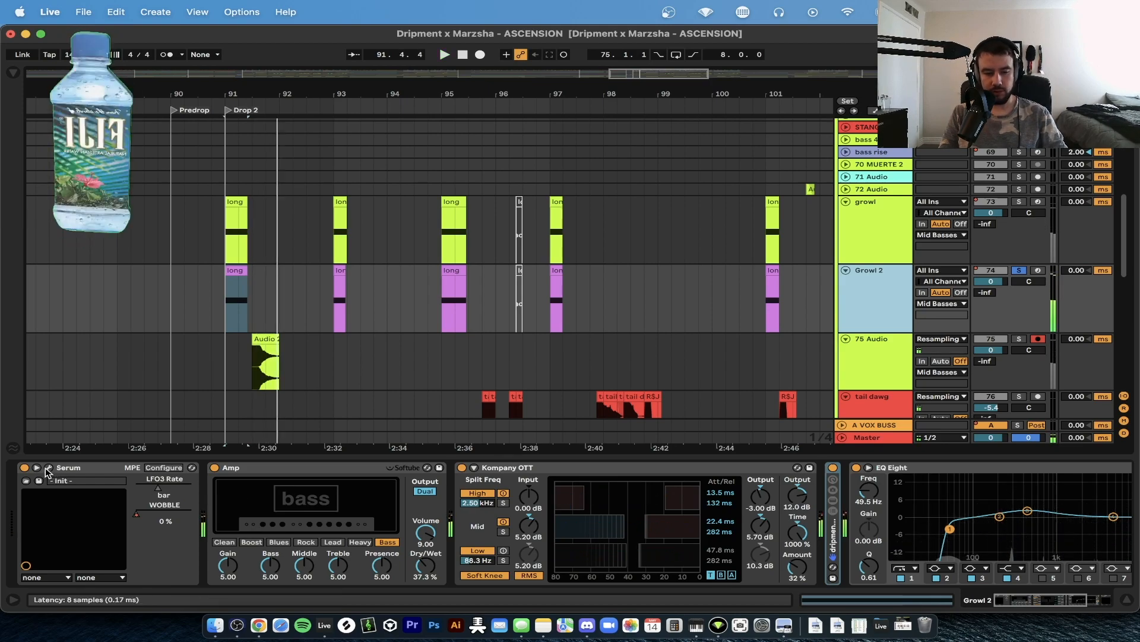
double_click(273, 469)
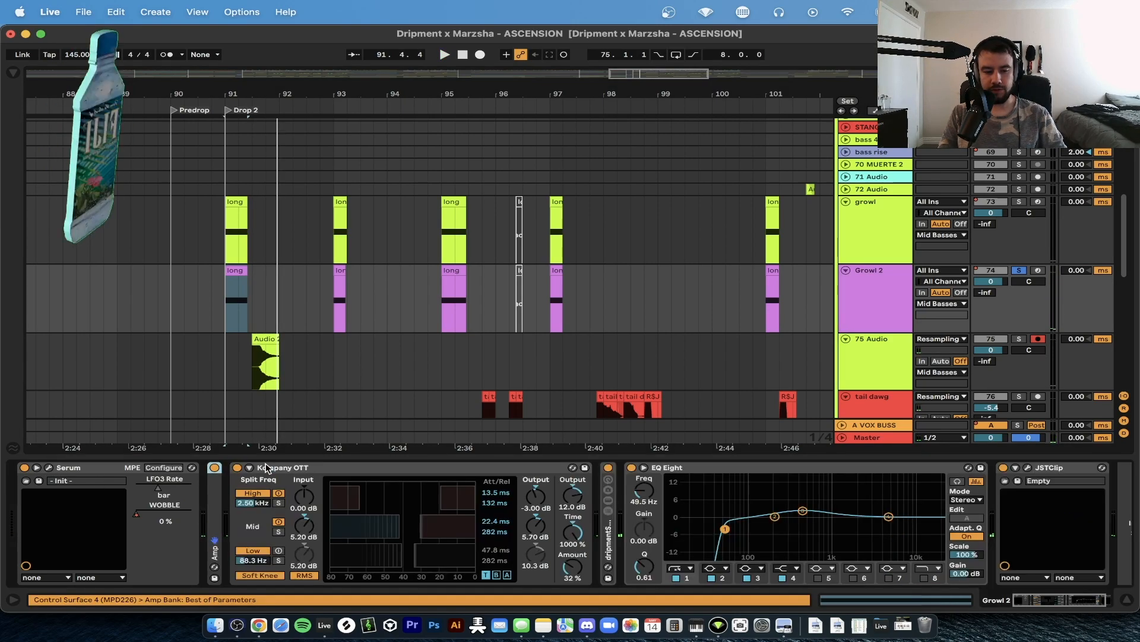
double_click(329, 469)
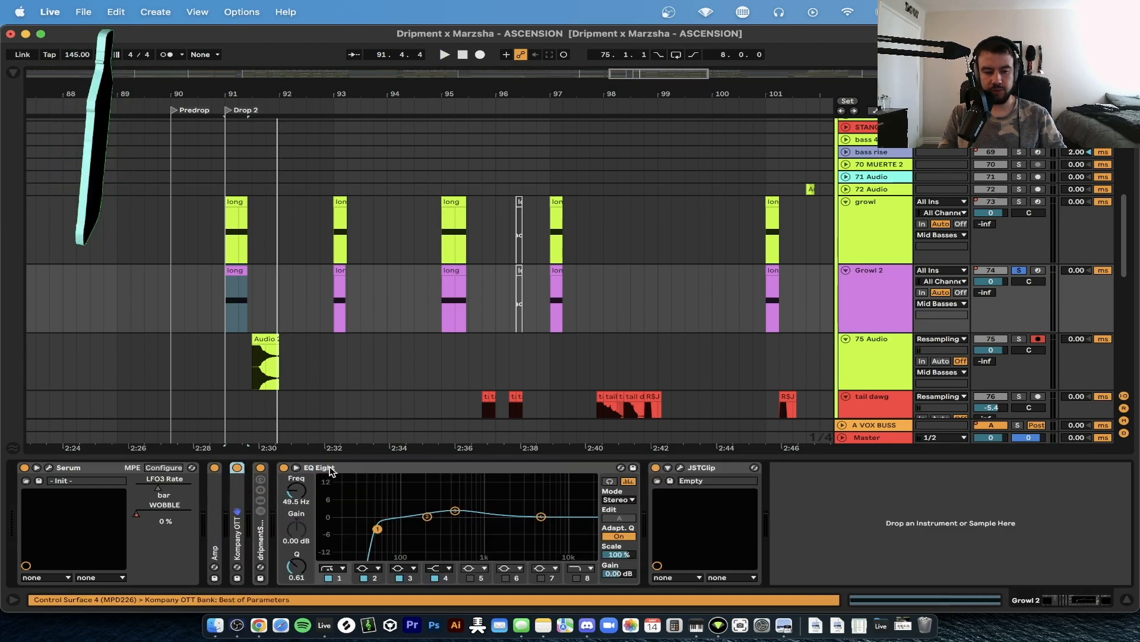
click(681, 468)
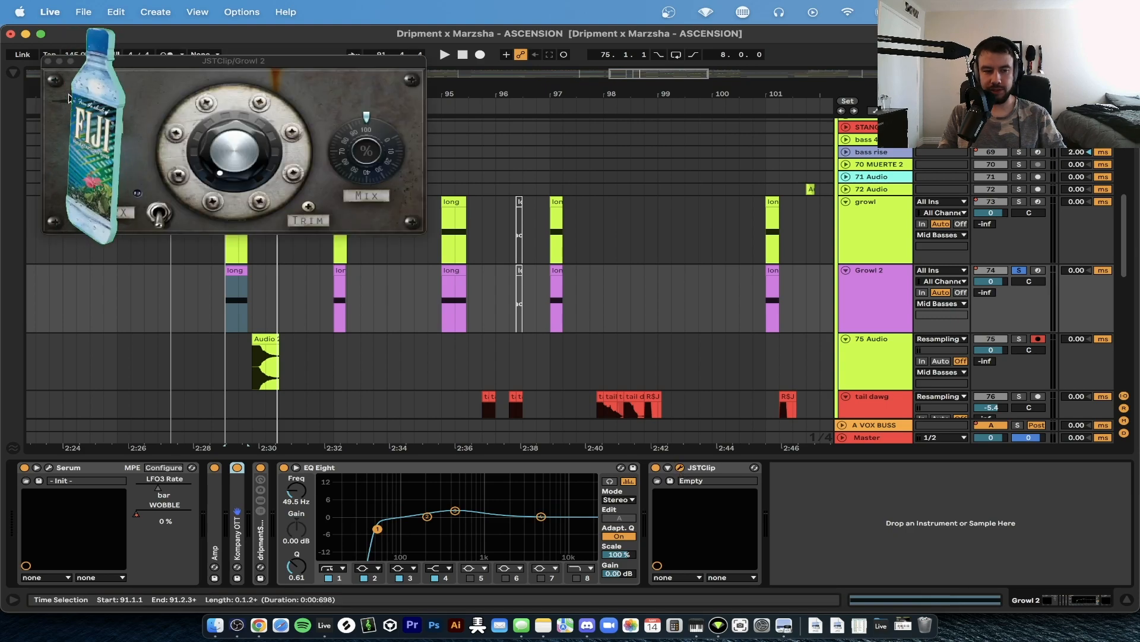
click(52, 61)
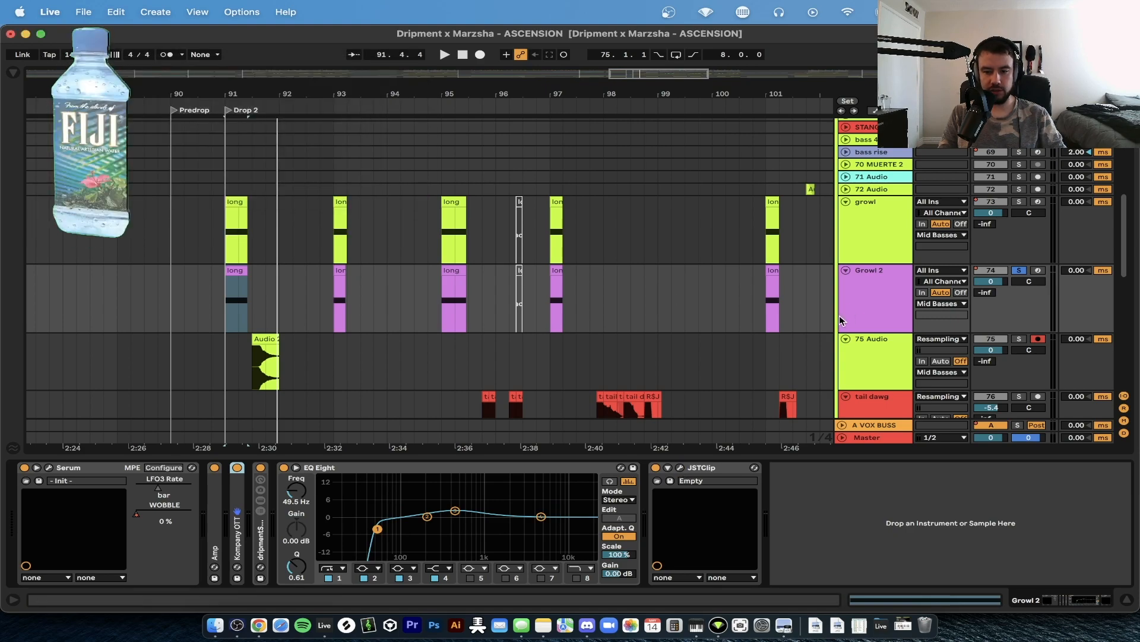
Expand the dripmentSTEREOFX rack in the Growl 2 device chain.
click(866, 302)
click(353, 470)
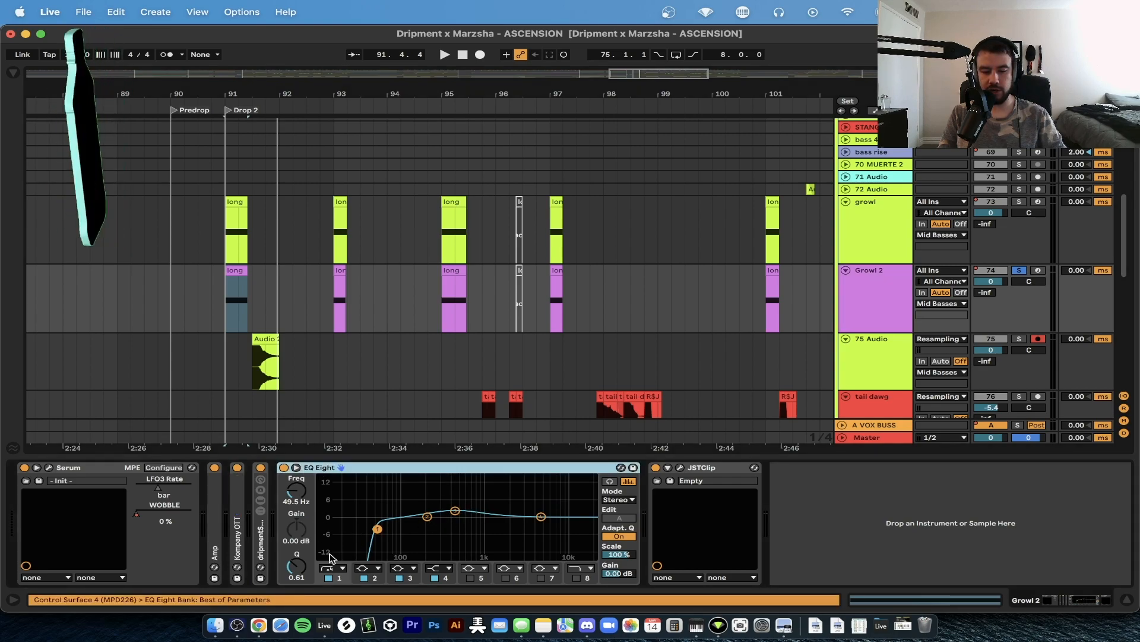
double_click(259, 538)
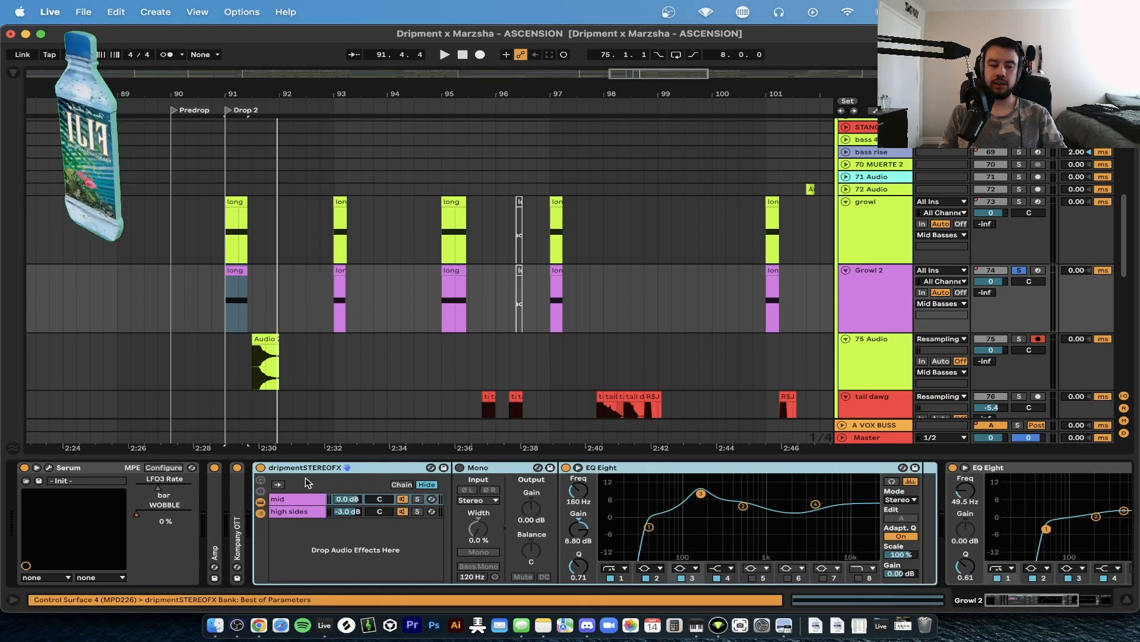
scroll(319, 511, right, 3)
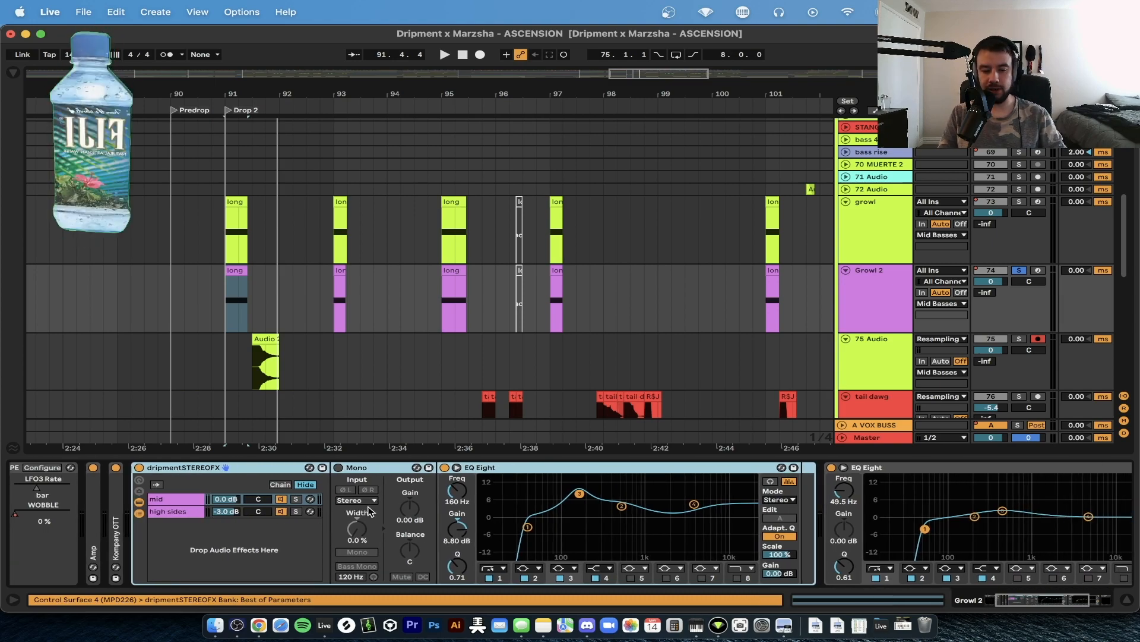
Compare the devices on the dripmentSTEREOFX rack's mid and high sides chains.
click(171, 512)
click(168, 501)
click(169, 511)
click(166, 501)
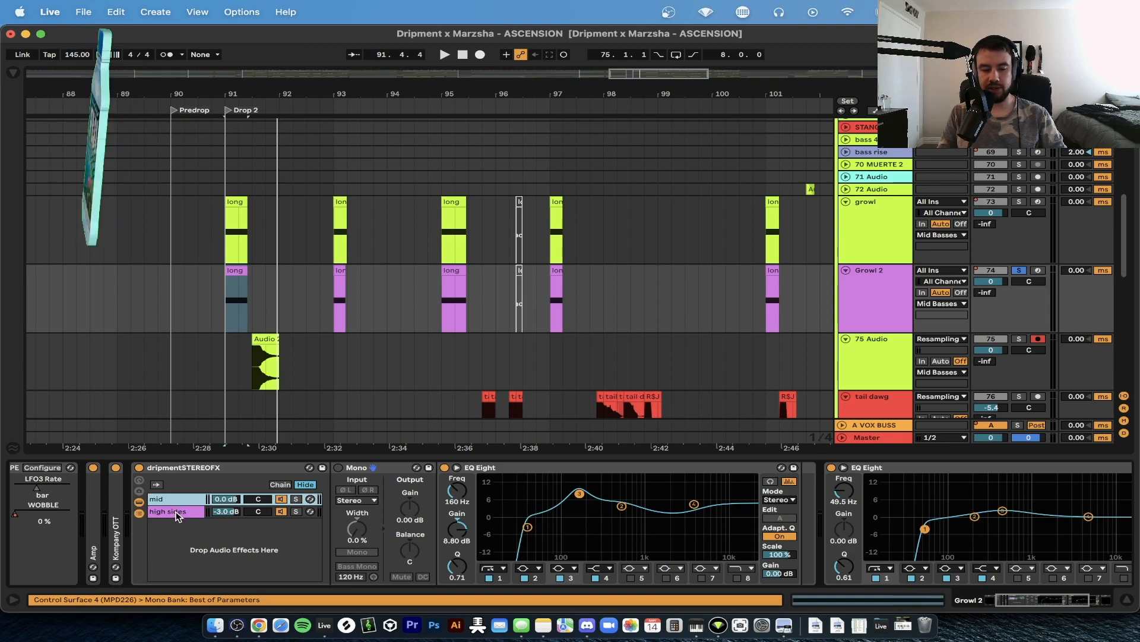
click(166, 511)
click(150, 500)
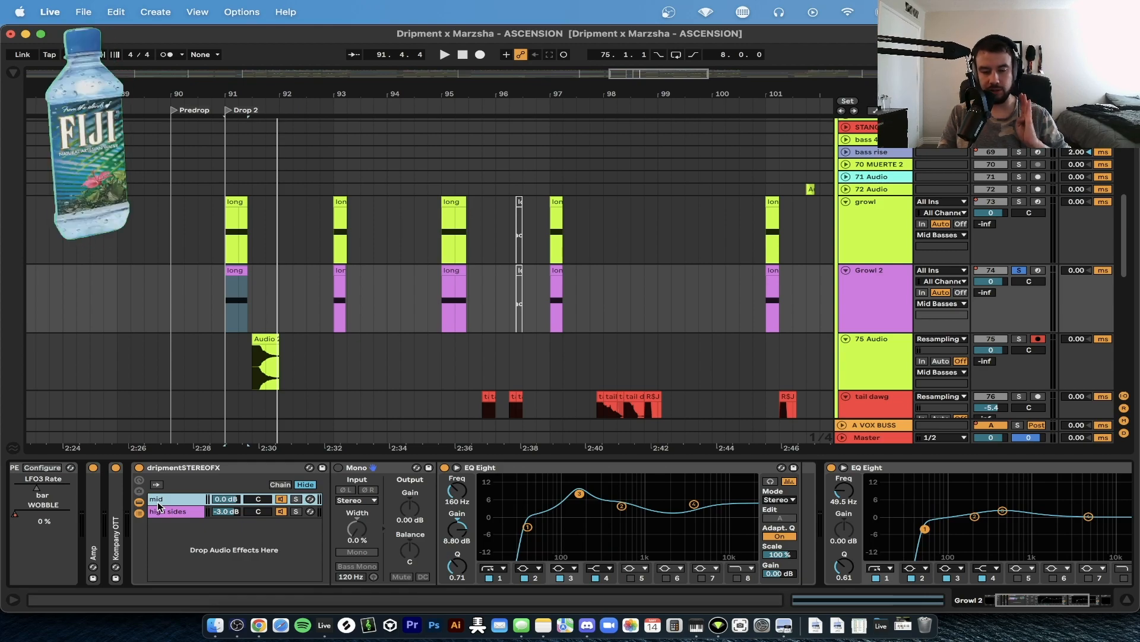
click(171, 511)
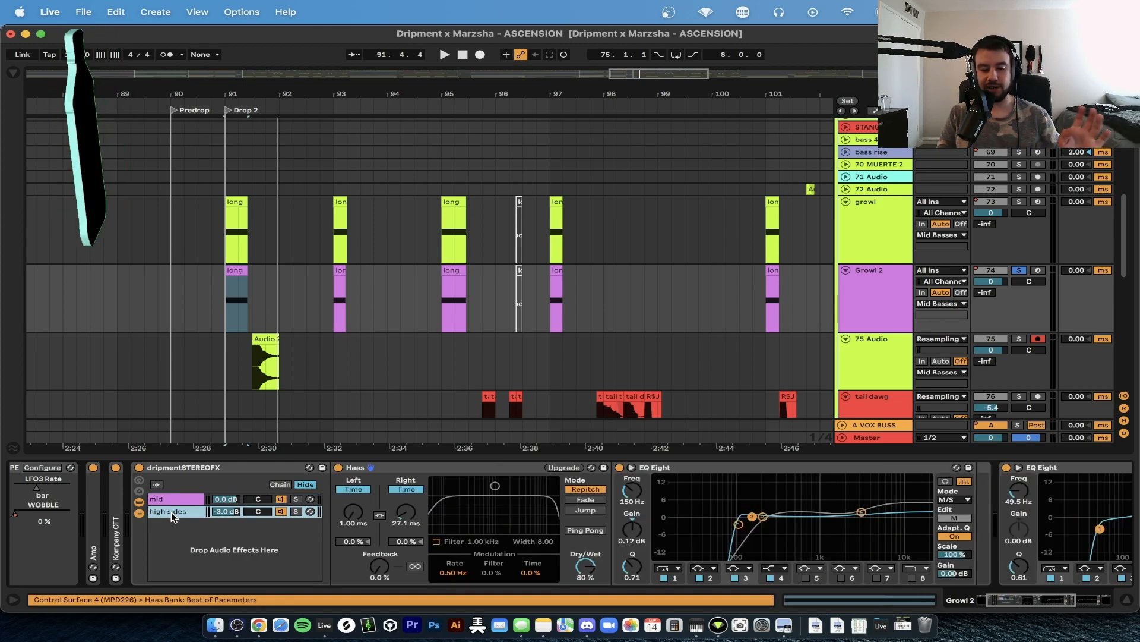
Collapse the dripmentSTEREOFX rack in the Growl 2 device chain.
scroll(171, 511, left, 3)
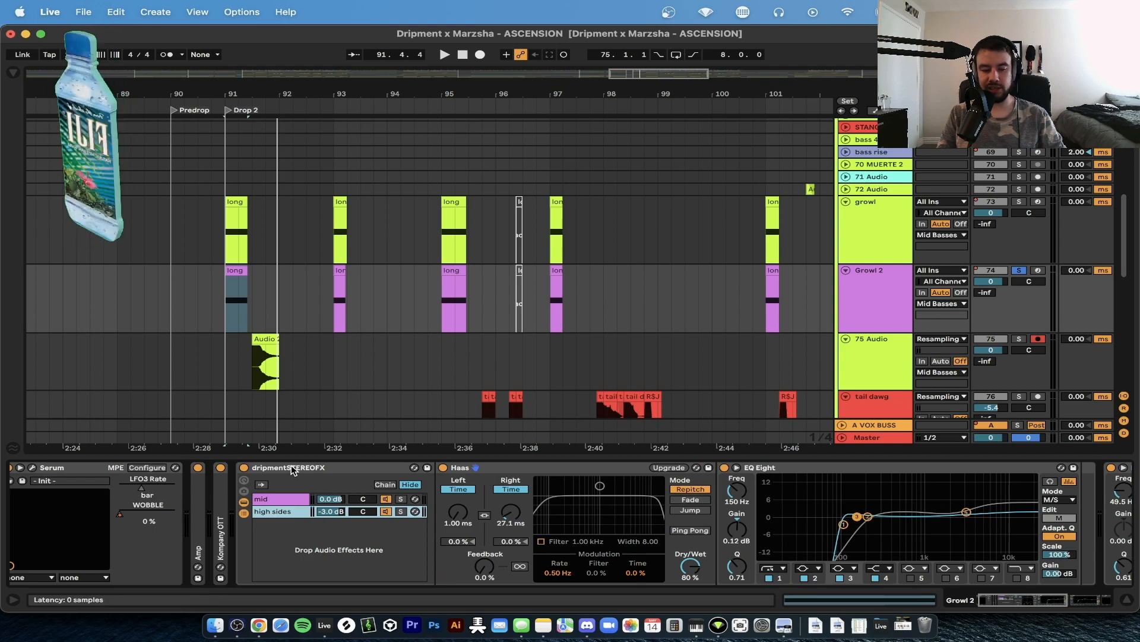
click(281, 468)
double_click(278, 471)
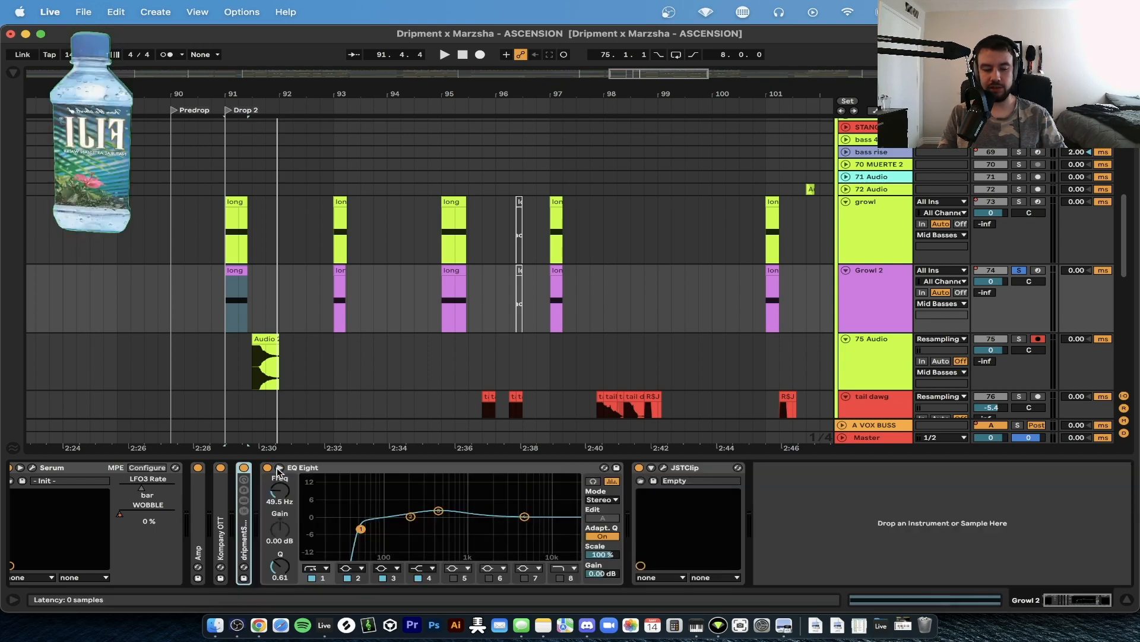
Expand the Kompany OTT and Amp devices on Growl 2 and review their settings, including the Amp's Dry/Wet.
double_click(241, 522)
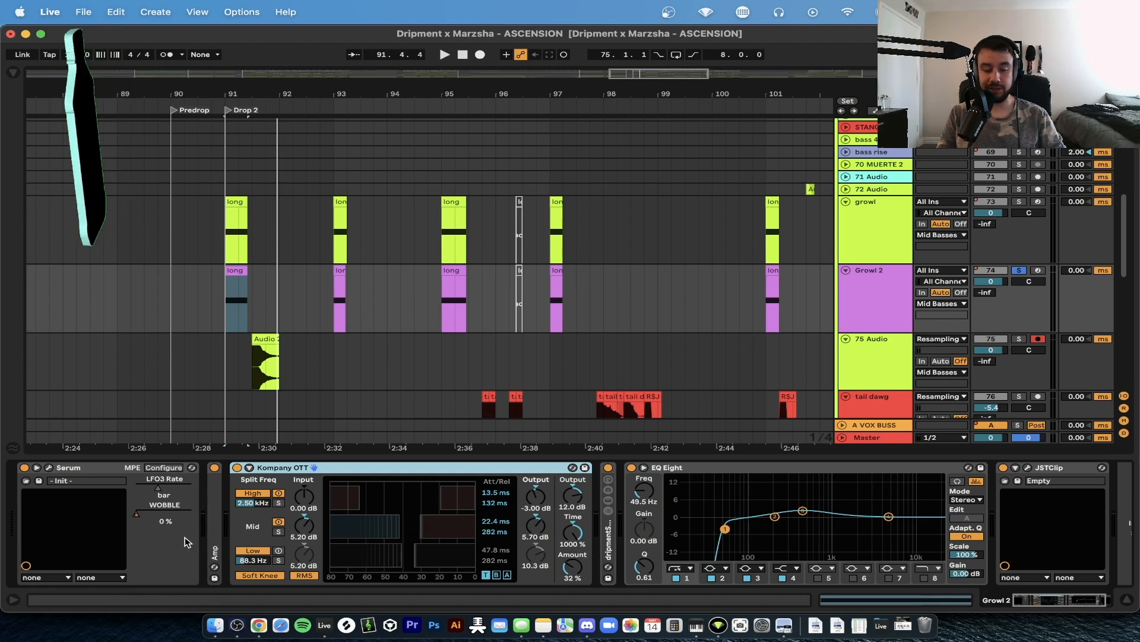
double_click(215, 548)
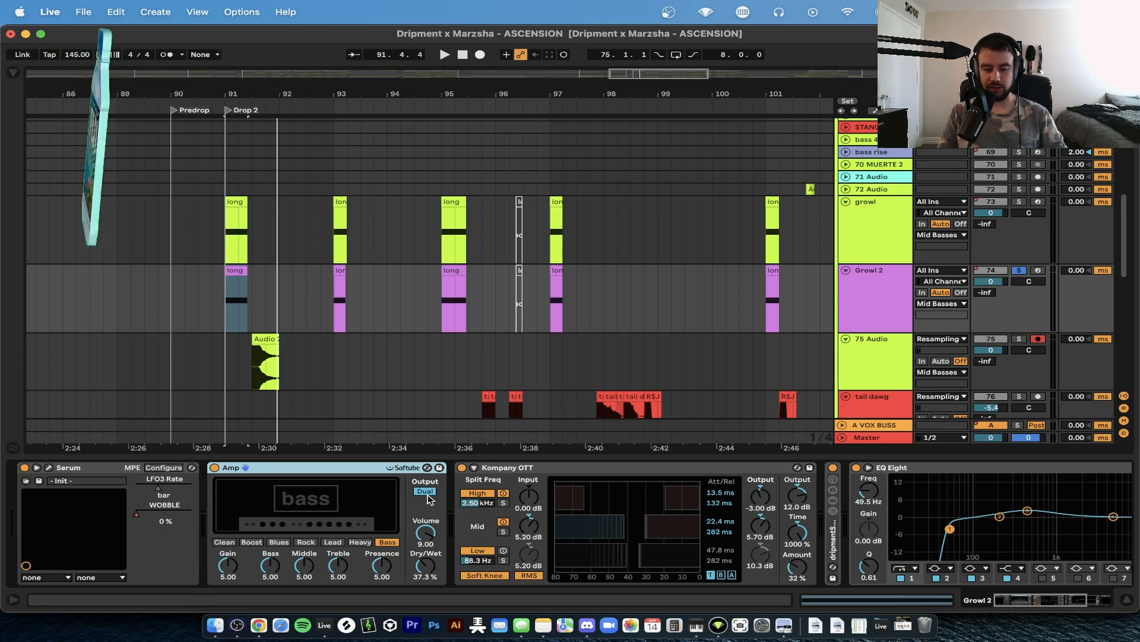
click(430, 573)
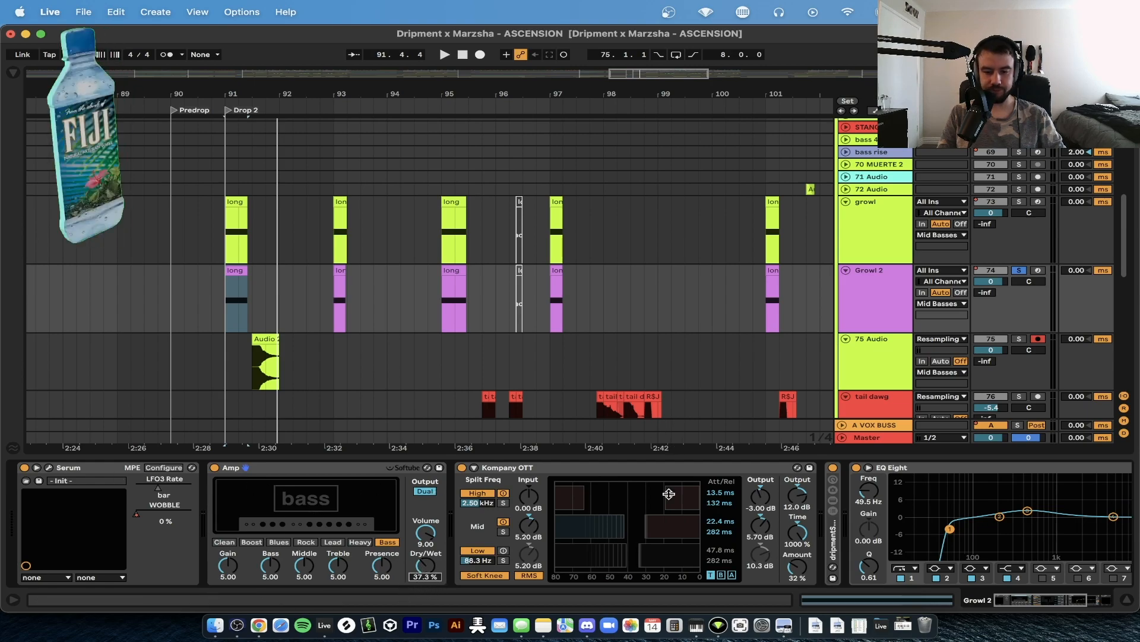
Collapse the Amp, Kompany OTT, EQ Eight and JSTClip devices on the Growl 2 track.
double_click(305, 467)
double_click(310, 467)
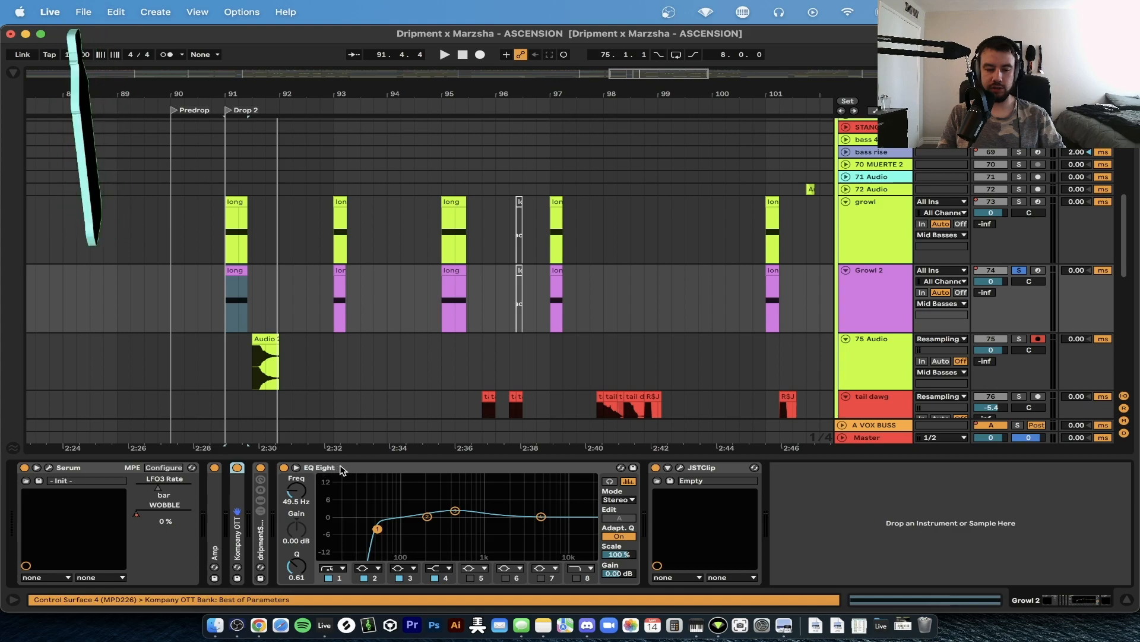
double_click(341, 467)
double_click(356, 468)
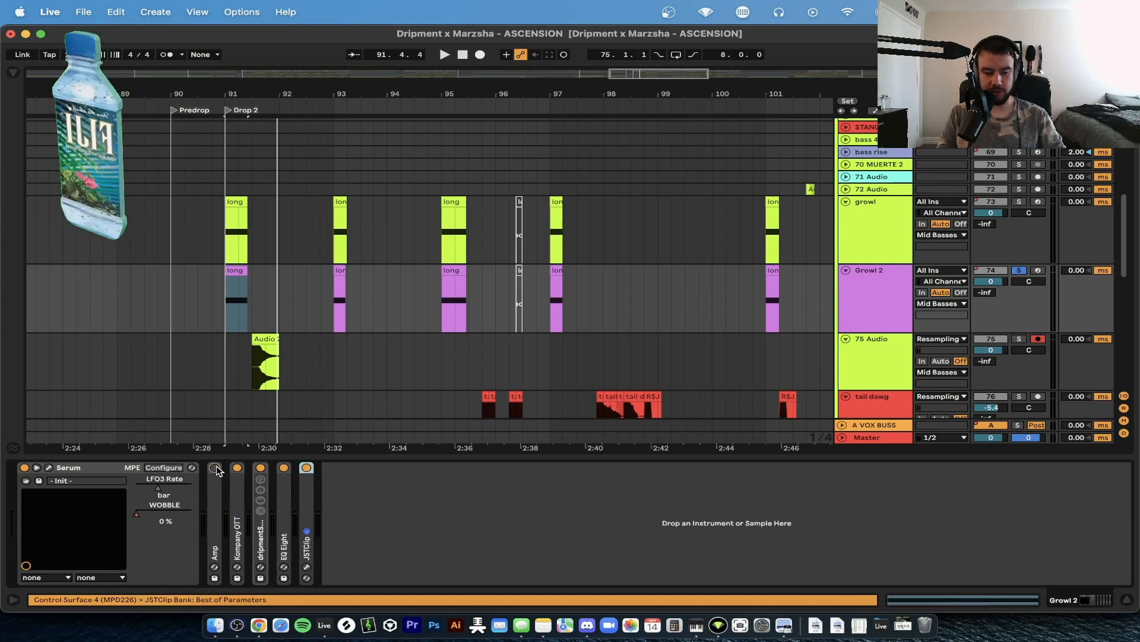
Bypass every effect after Serum on Growl 2 and audition the first long clip at Drop 2 dry.
click(261, 468)
click(284, 467)
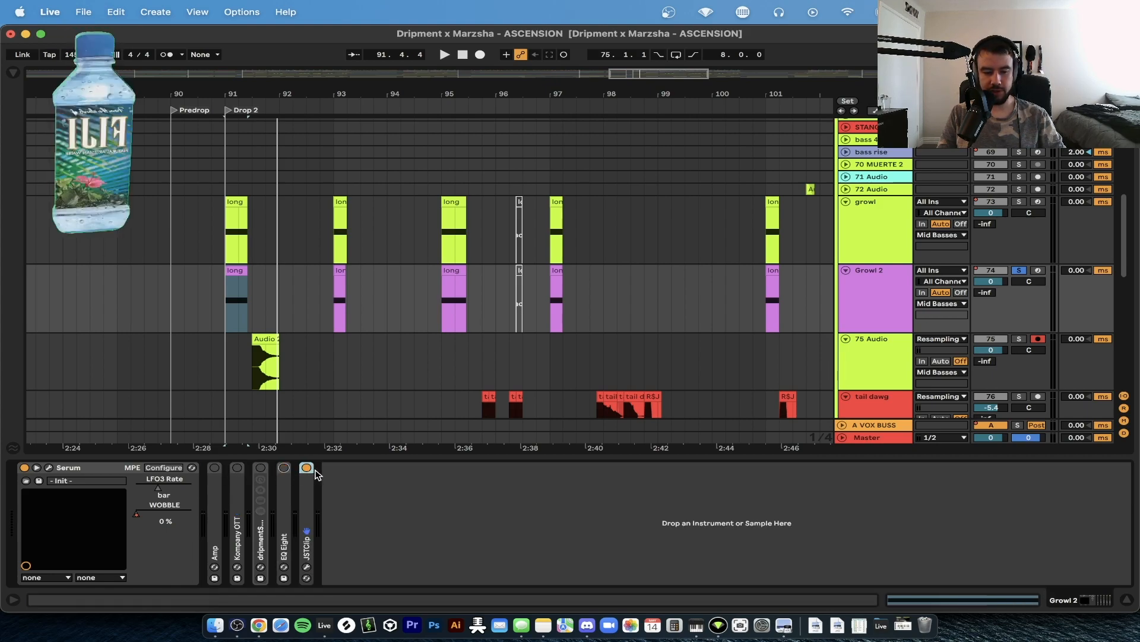
click(306, 467)
click(239, 268)
key(space)
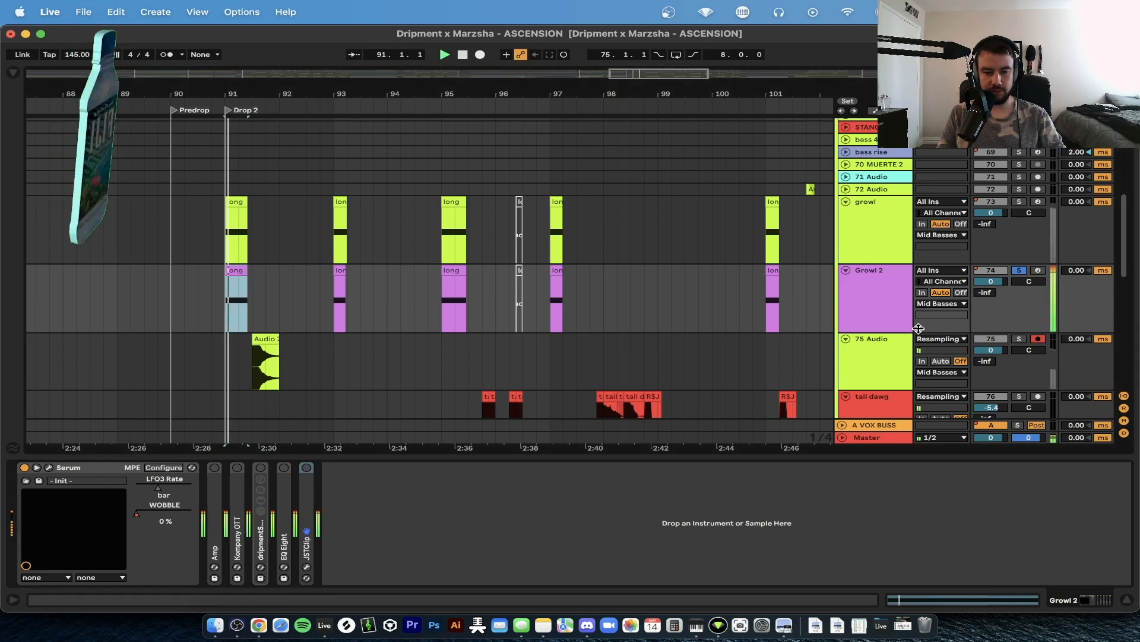
key(space)
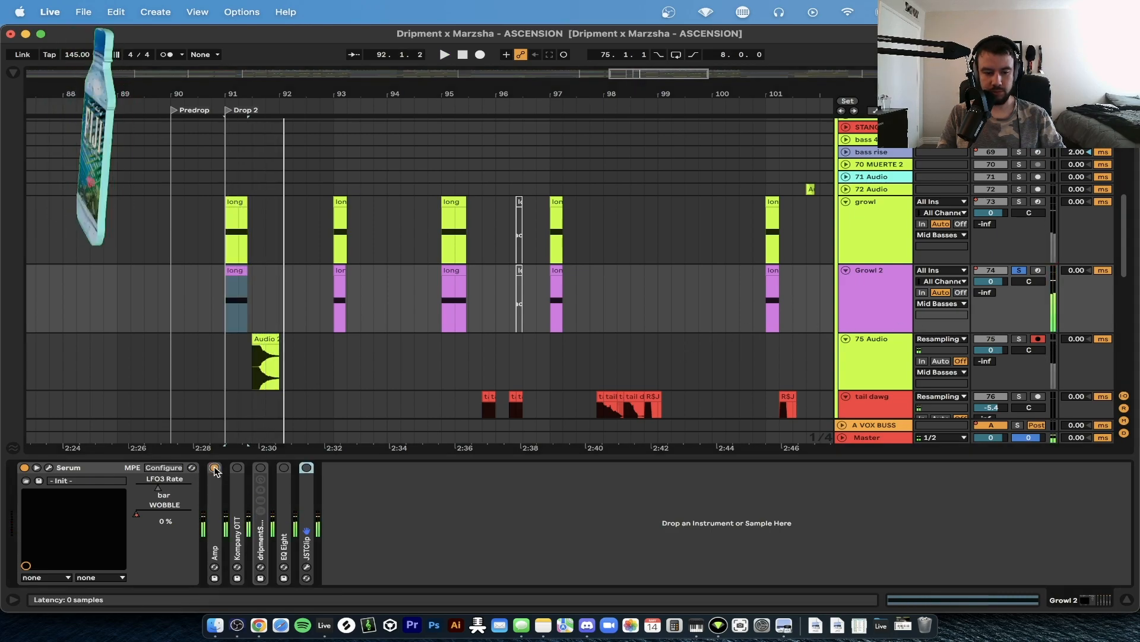
Reactivate Amp, Kompany OTT, dripmentSTEREOFX, EQ Eight and JSTClip, and audition the first Growl 2 clip with the full chain.
click(214, 468)
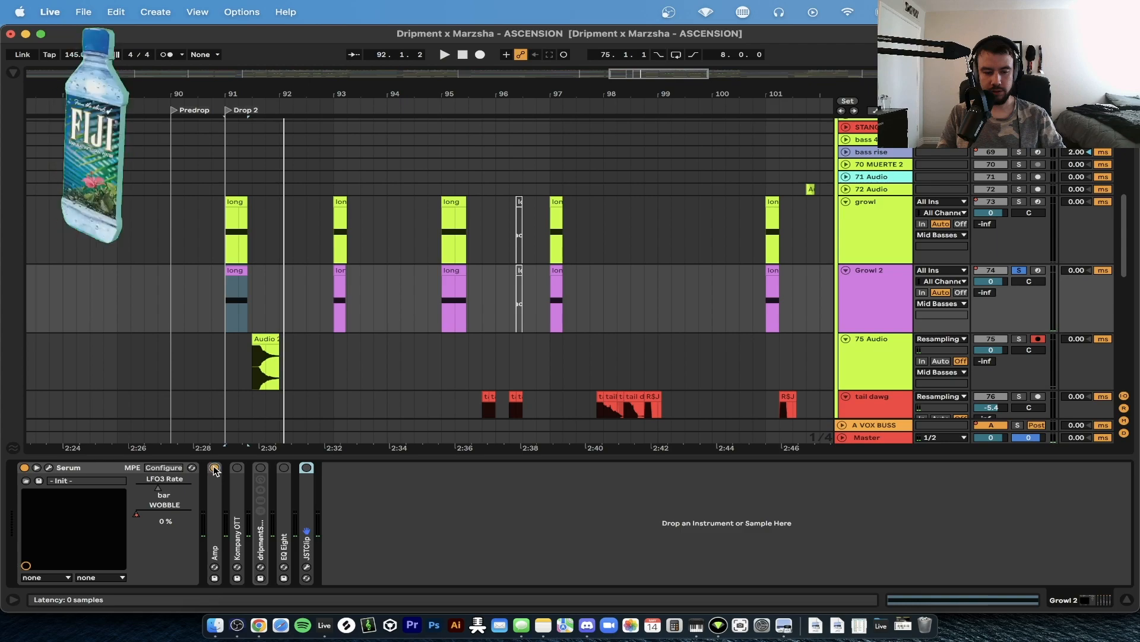
click(232, 471)
click(261, 469)
click(280, 471)
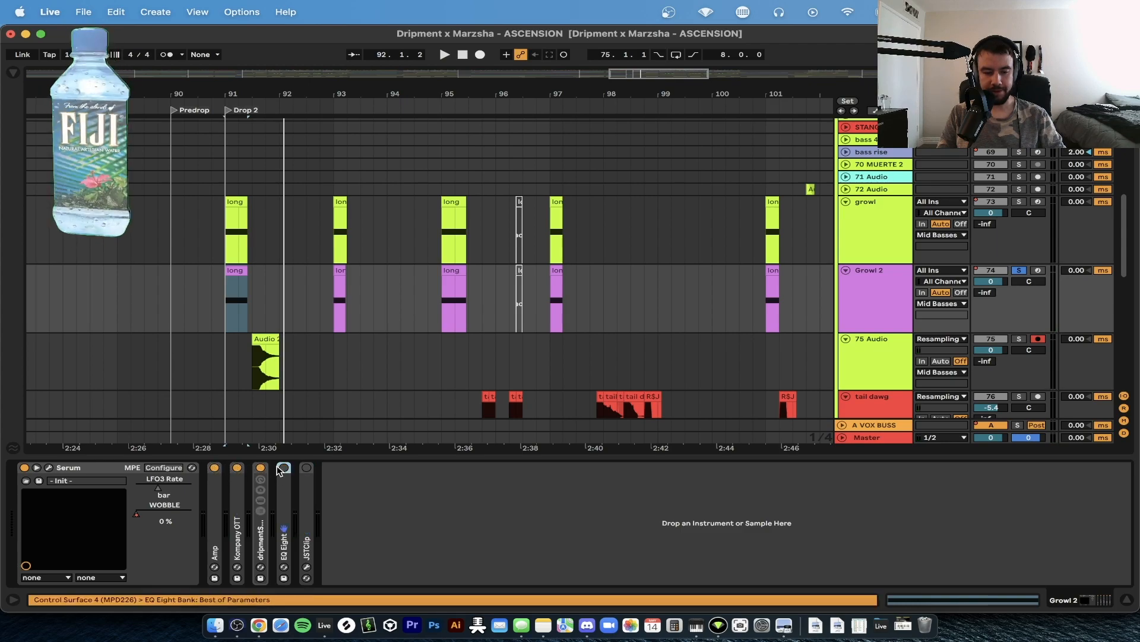
click(308, 469)
key(space)
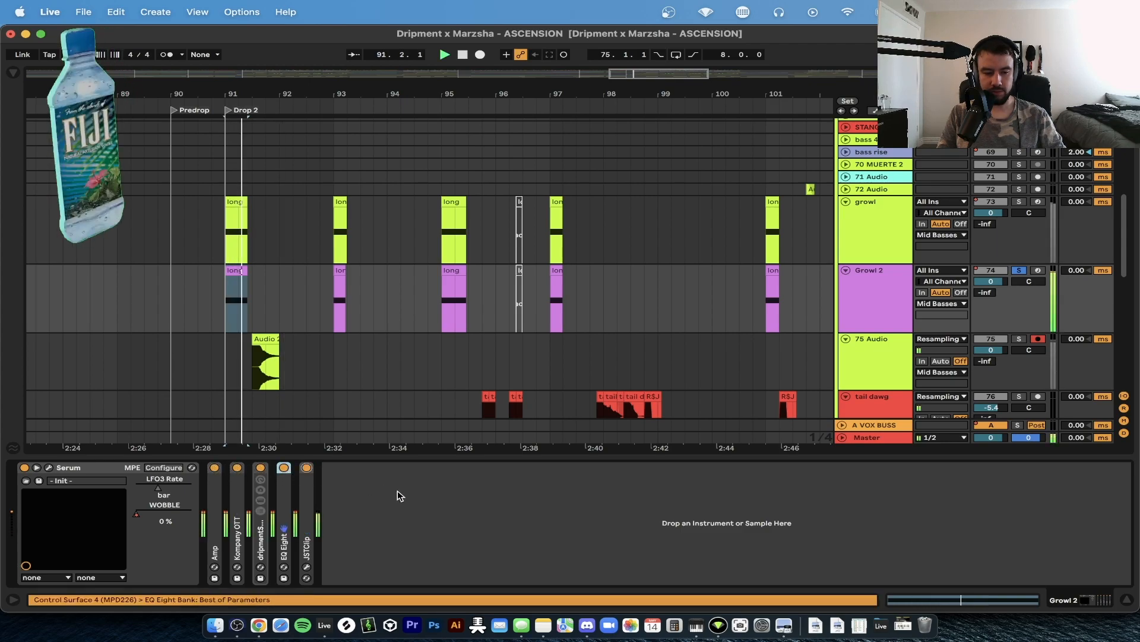
key(space)
key(space)
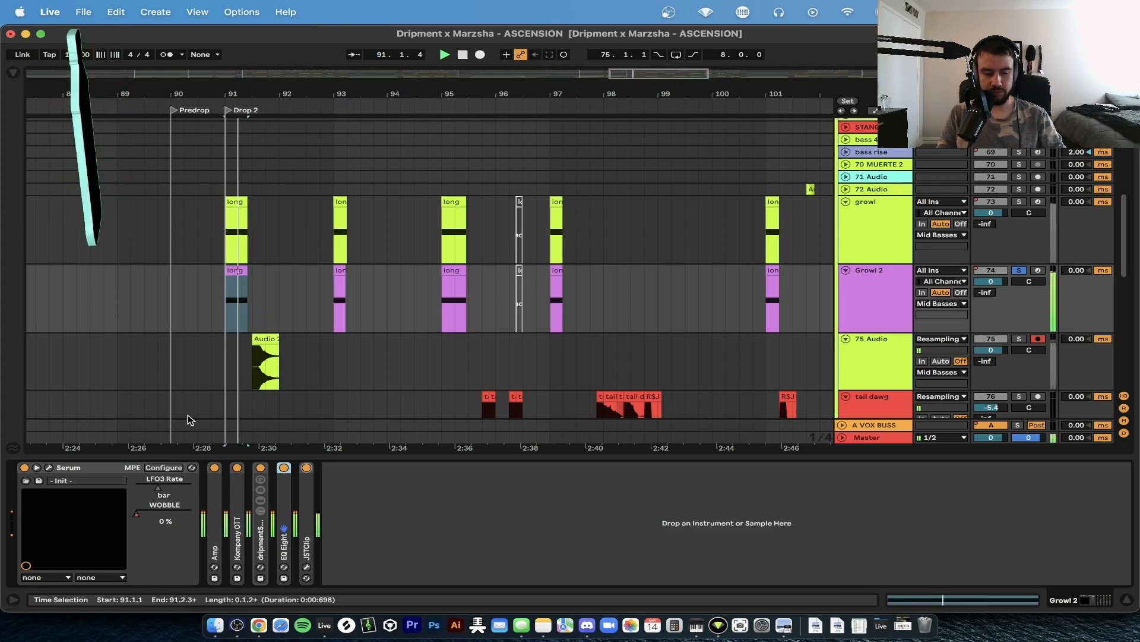
key(space)
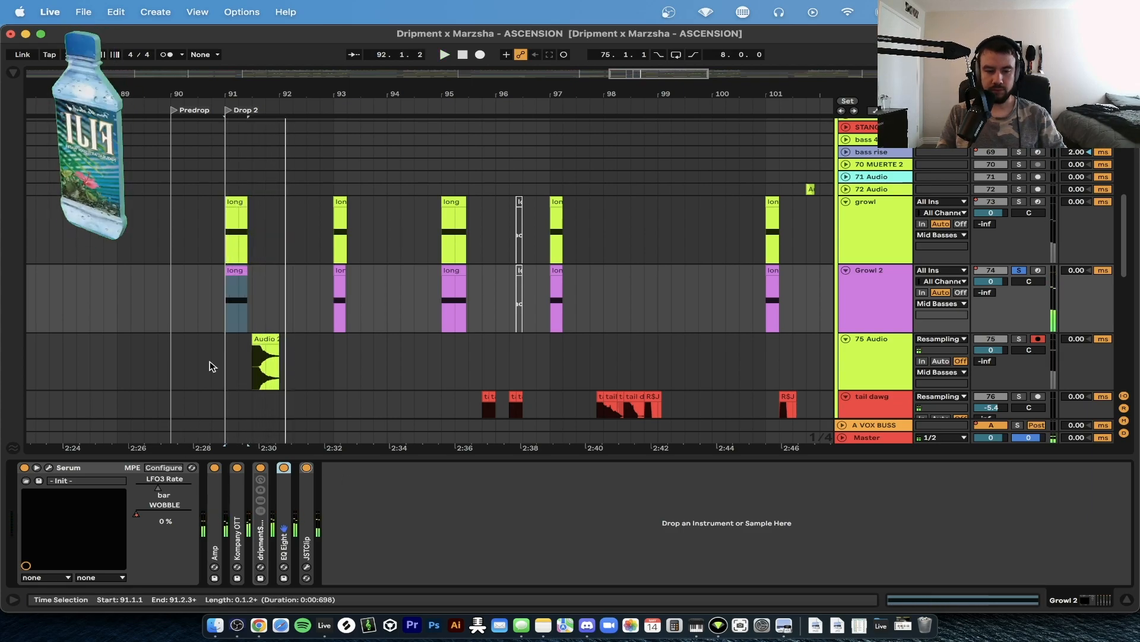
Open Growl 2's Serum window and examine oscillator A's wavetable, FM (from B) warp amount and LFO 1 modulation of its level.
scroll(208, 323, up, 3)
scroll(209, 326, down, 2)
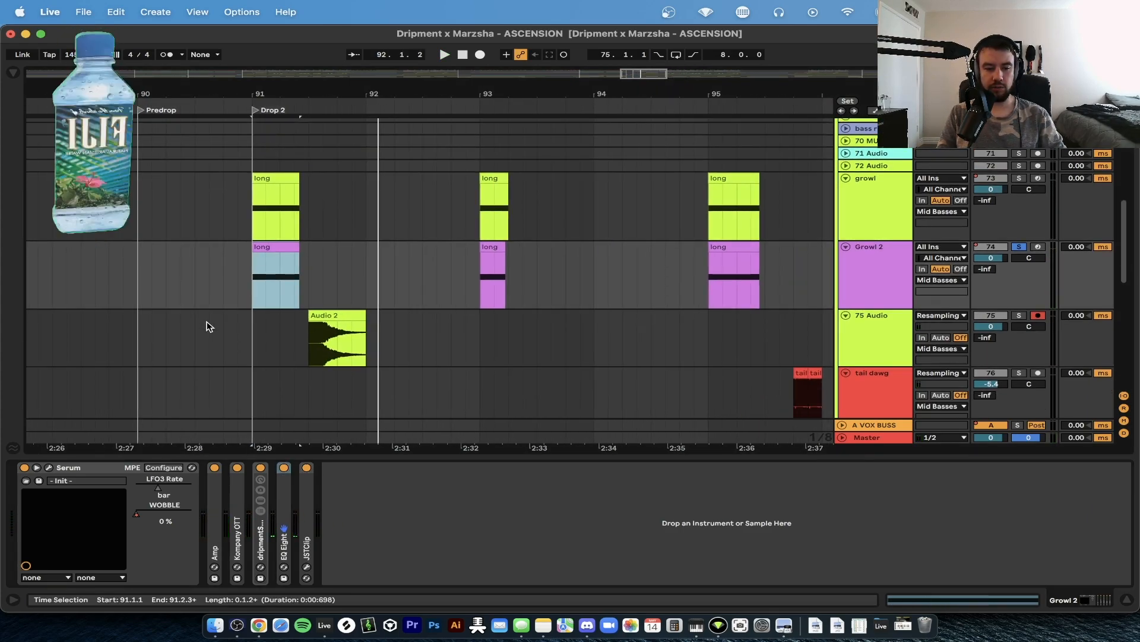
scroll(209, 327, down, 3)
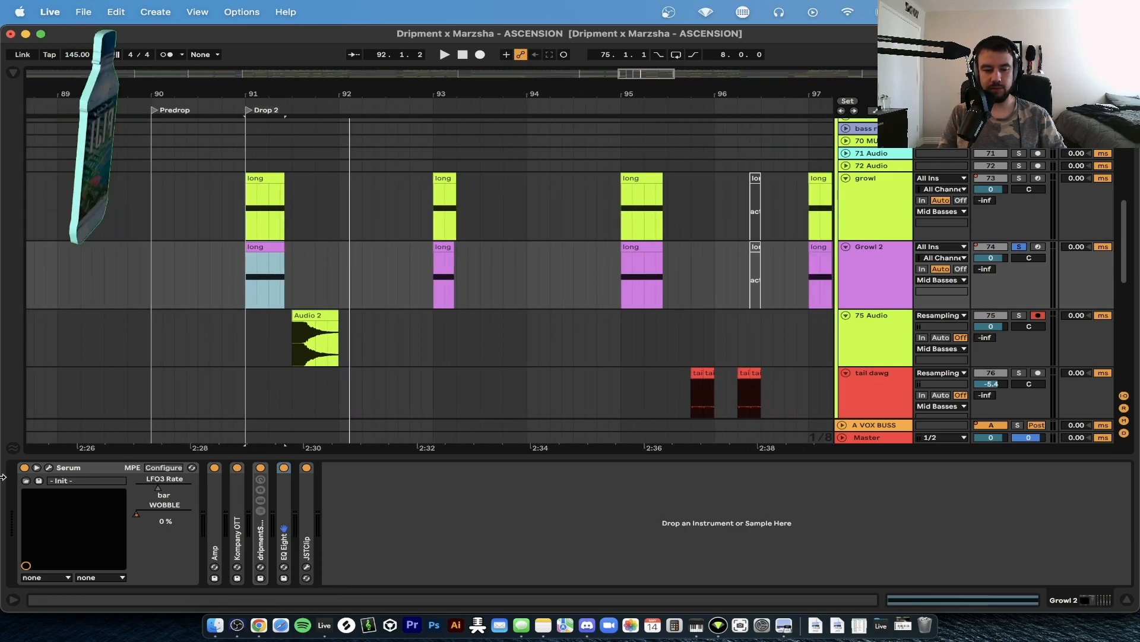
click(49, 467)
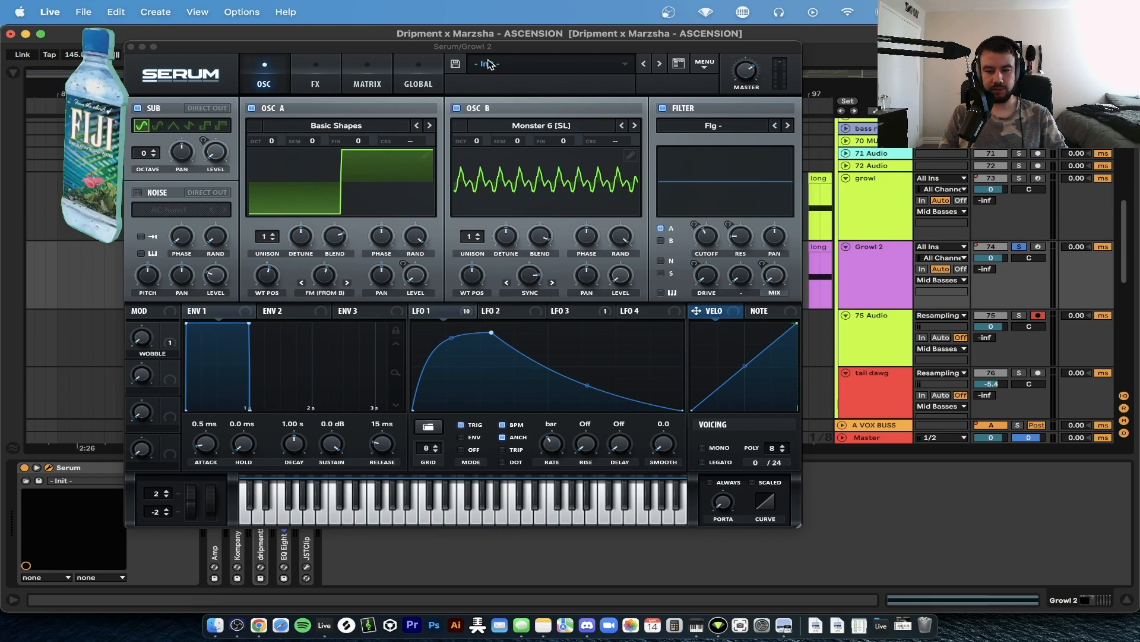
click(319, 125)
click(331, 171)
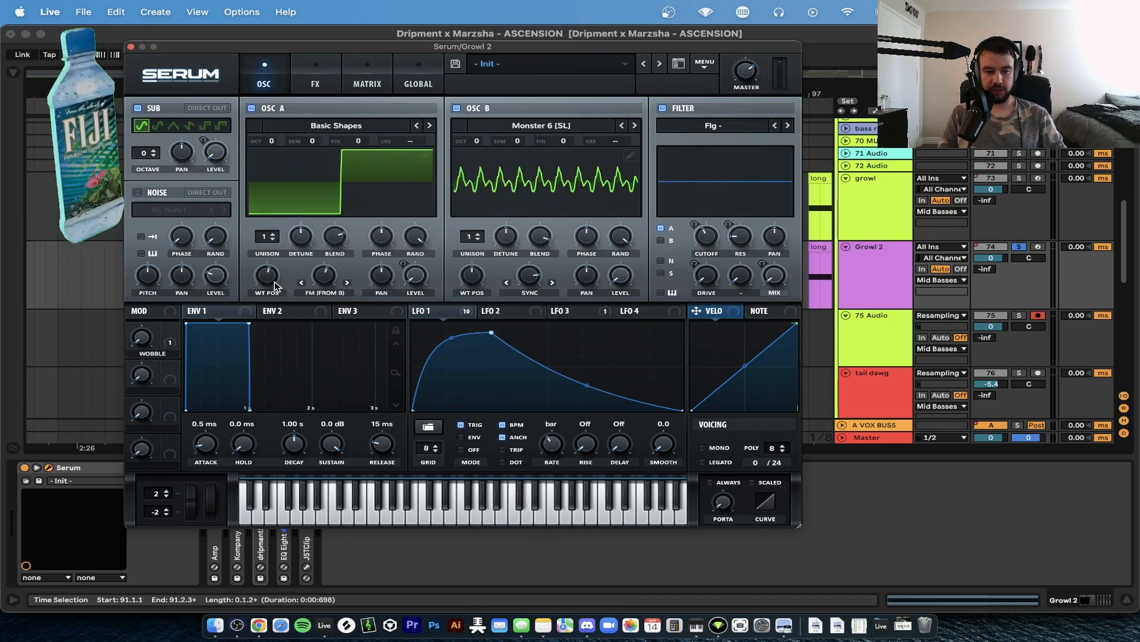
mouse_move(325, 277)
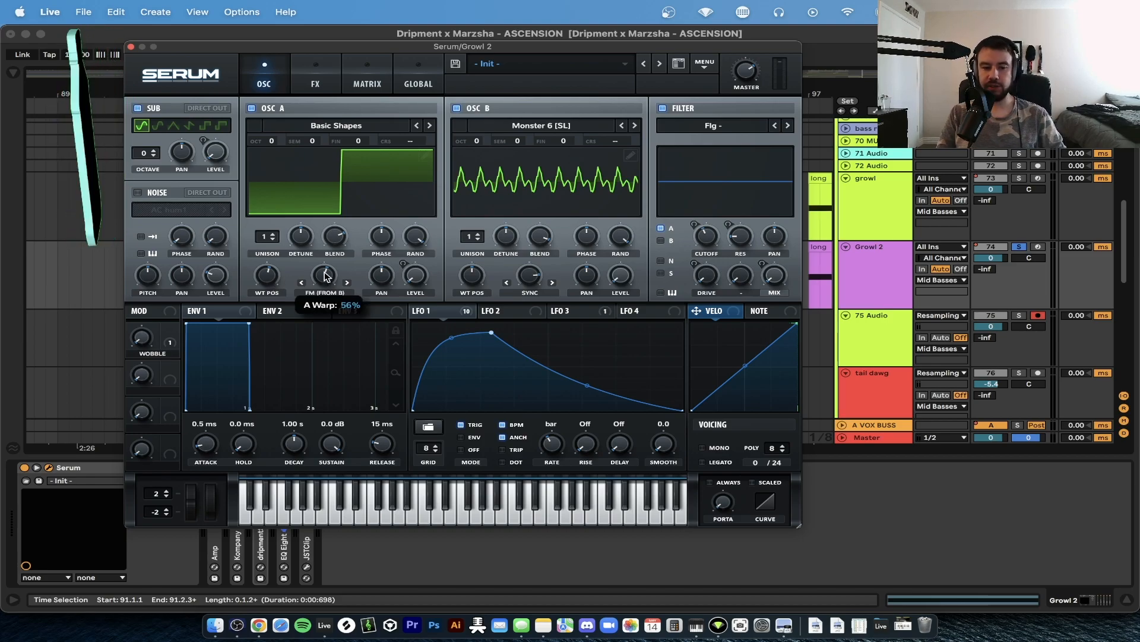
click(446, 315)
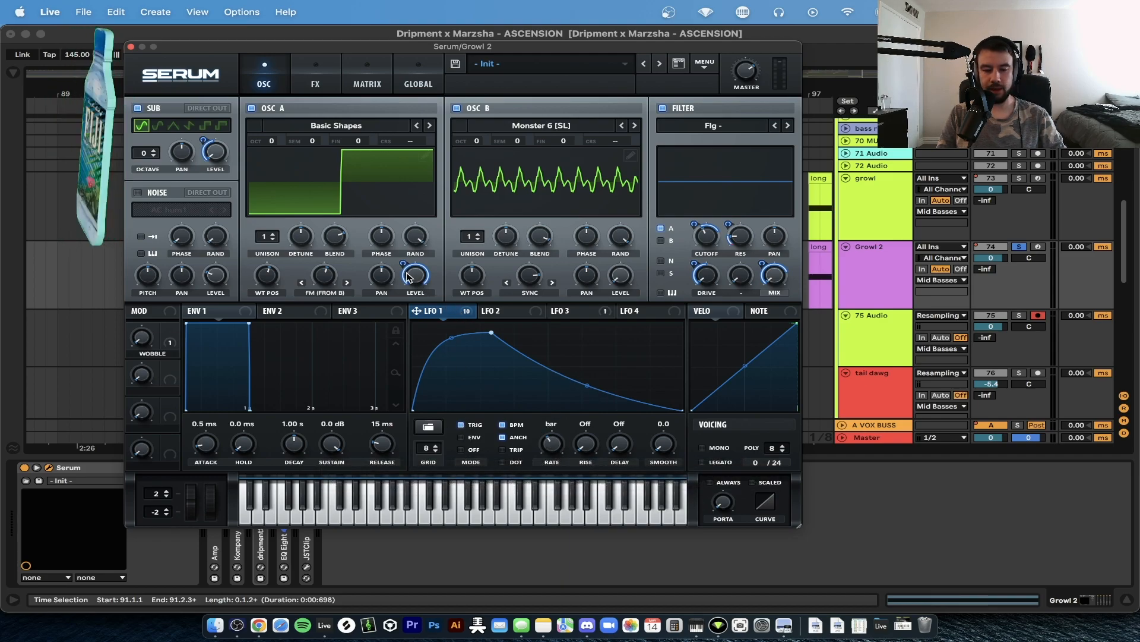
mouse_move(416, 282)
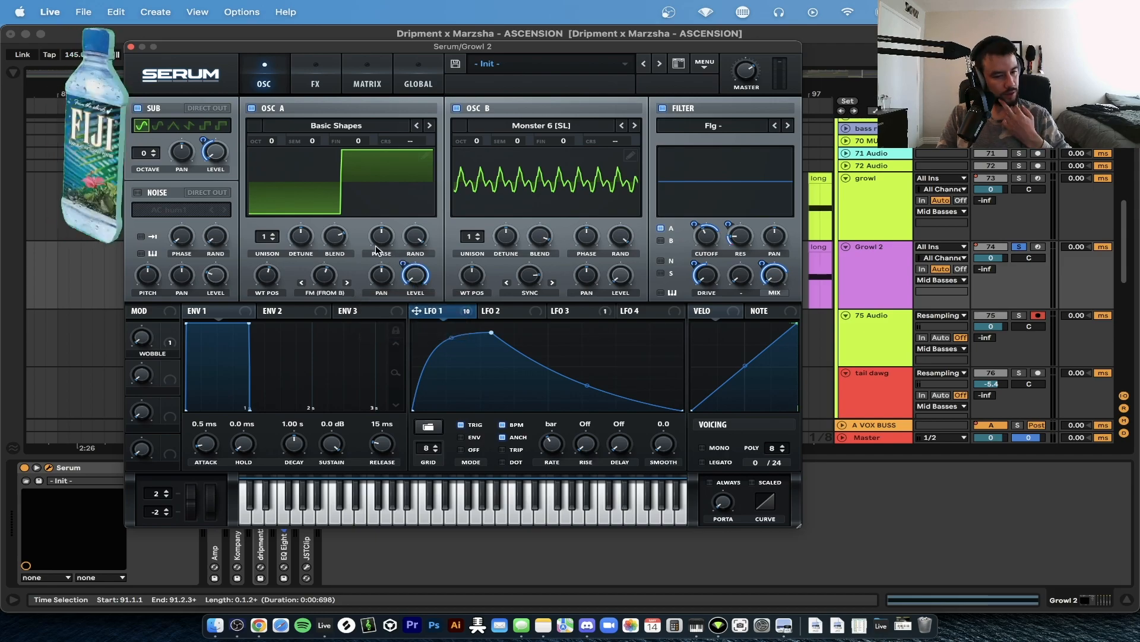
Check oscillator B's wavetable category and warp mode, keeping Sync (No Window), and compare it with oscillator A's FM warp.
click(534, 125)
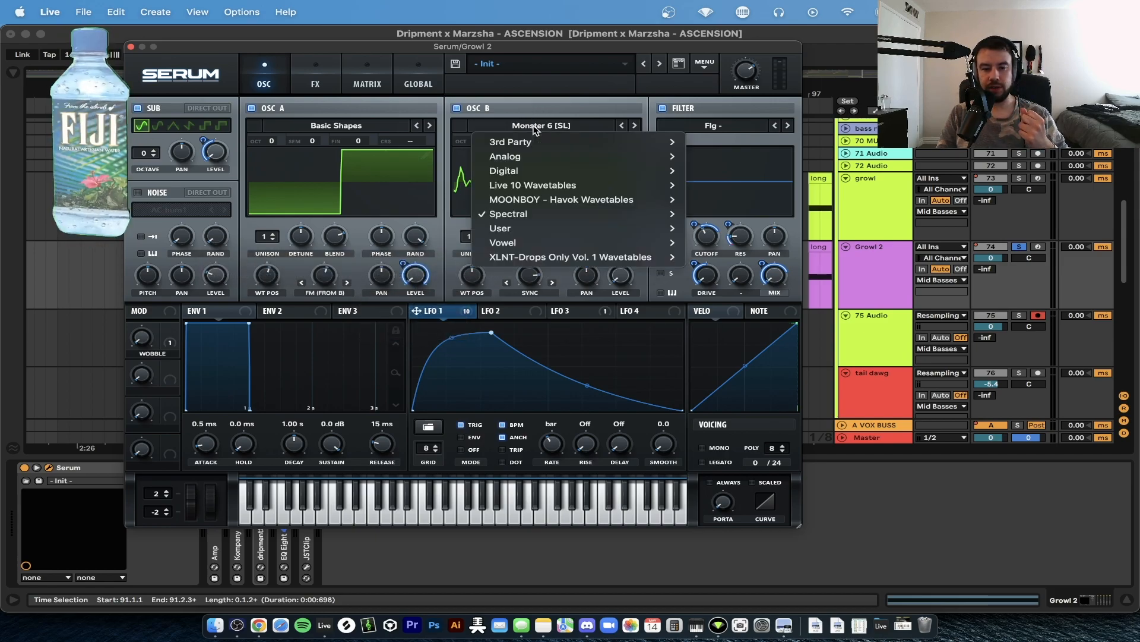
click(537, 105)
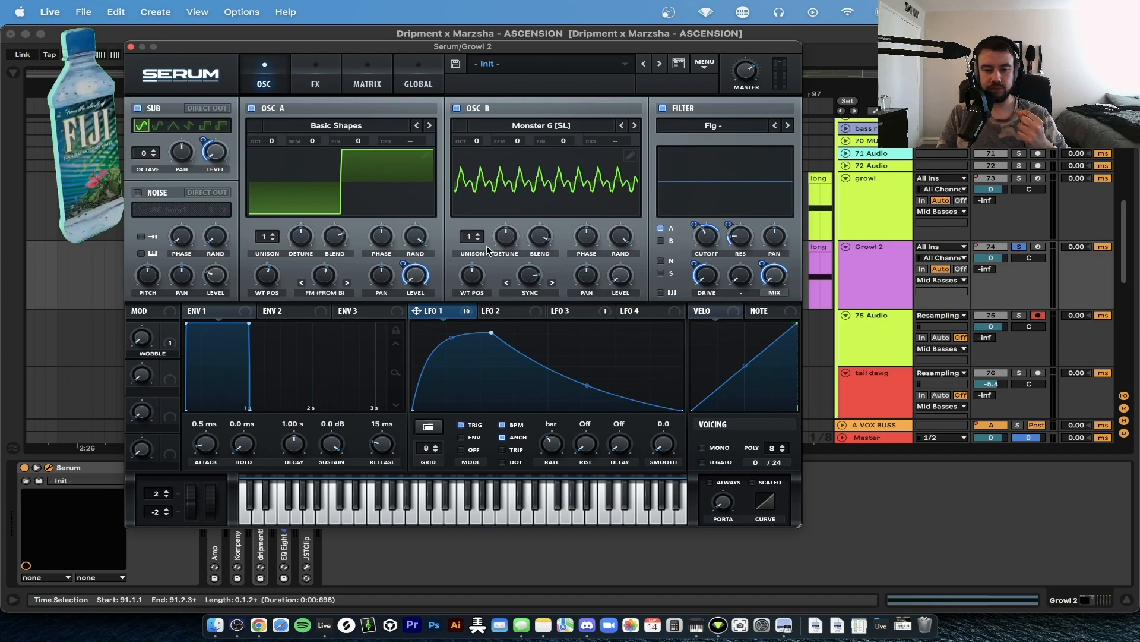
mouse_move(474, 285)
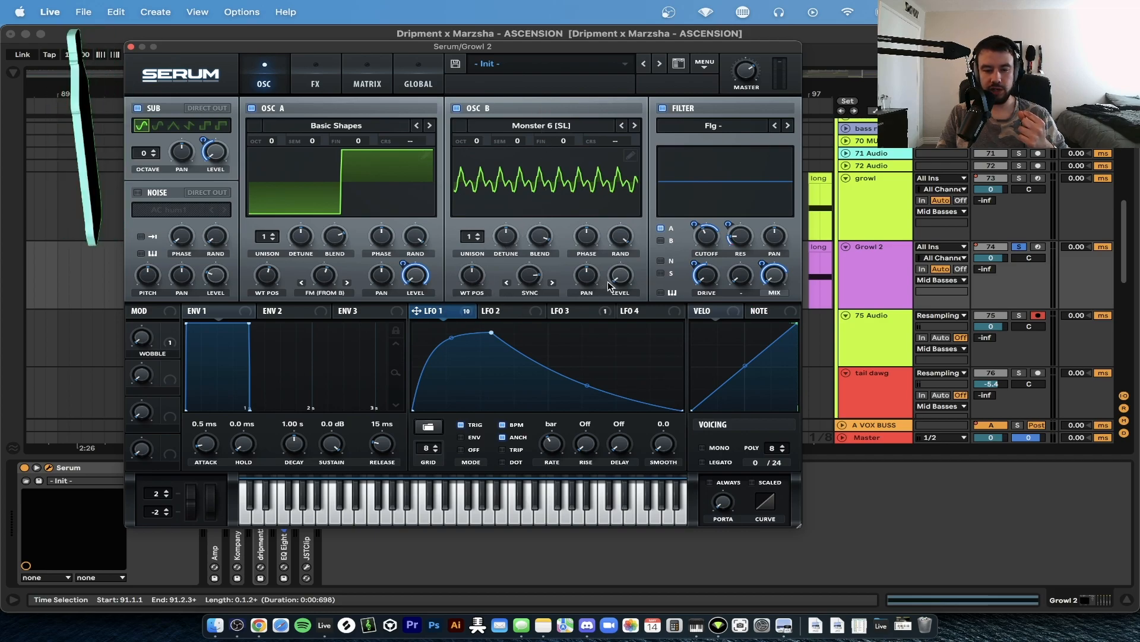
click(537, 293)
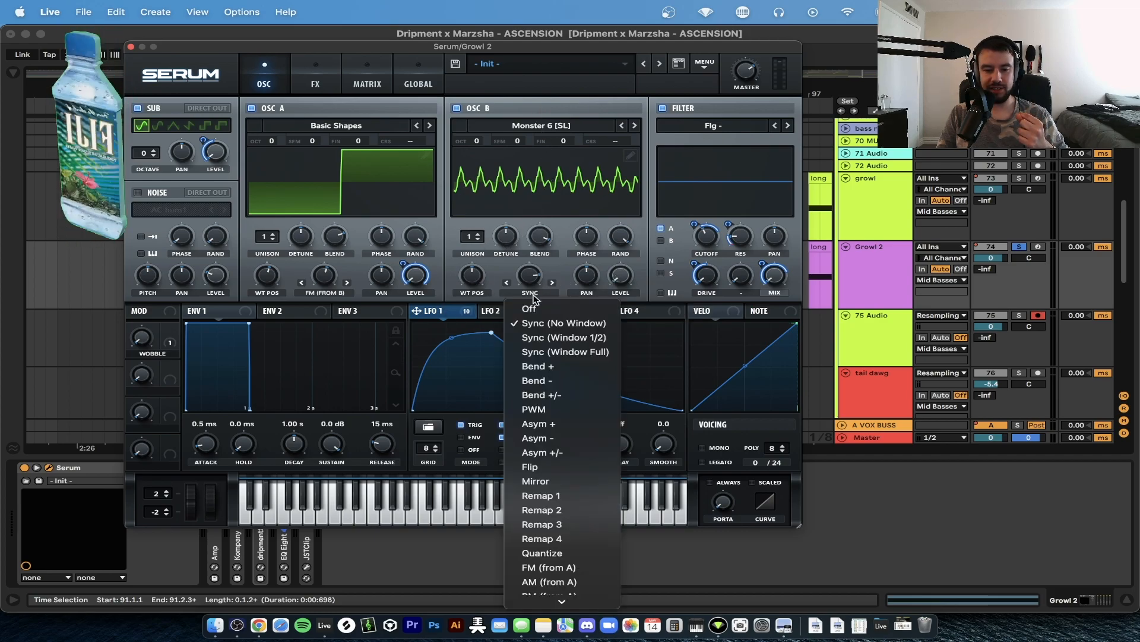
click(537, 318)
mouse_move(527, 279)
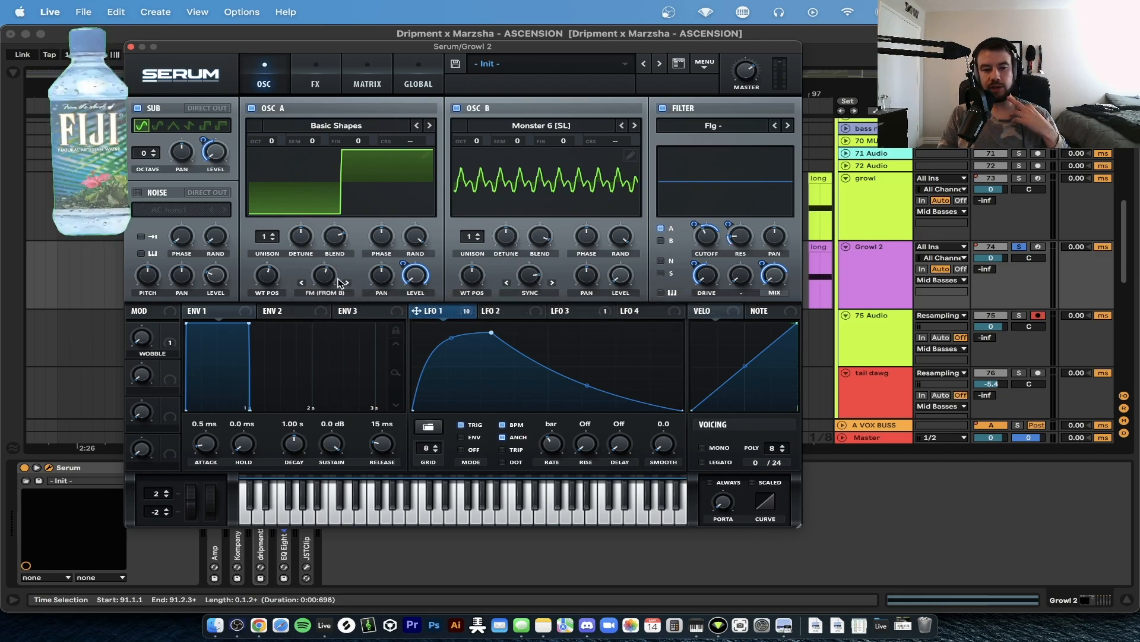
mouse_move(327, 281)
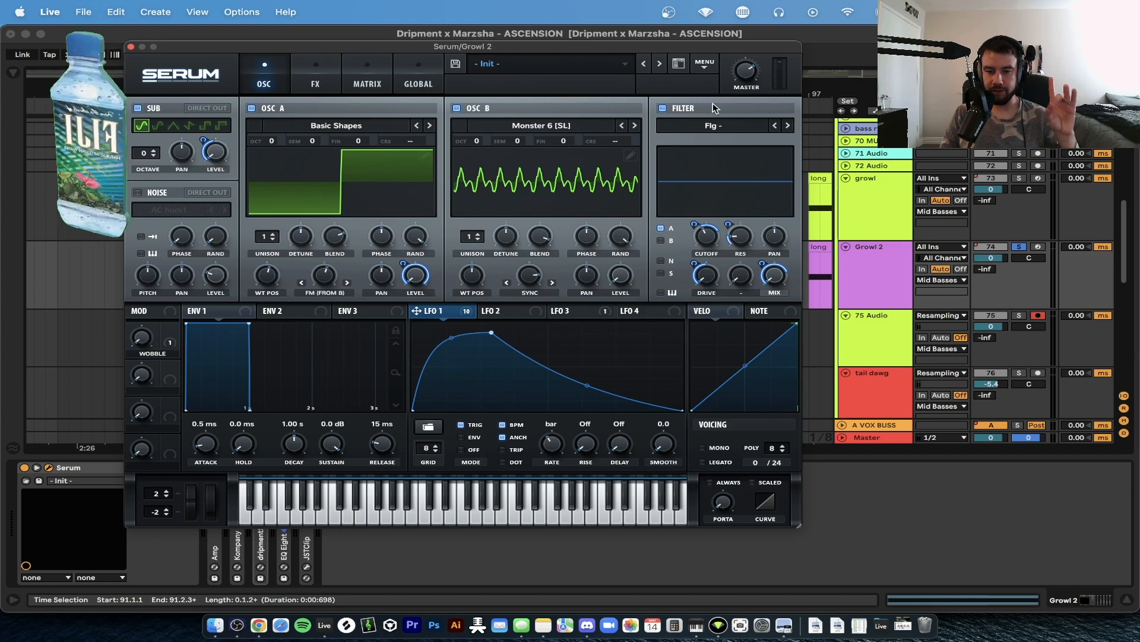
Inspect Serum's filter type among the Flanges options and the LFO 1 modulation of its cutoff, resonance, drive and mix.
click(701, 129)
mouse_move(712, 170)
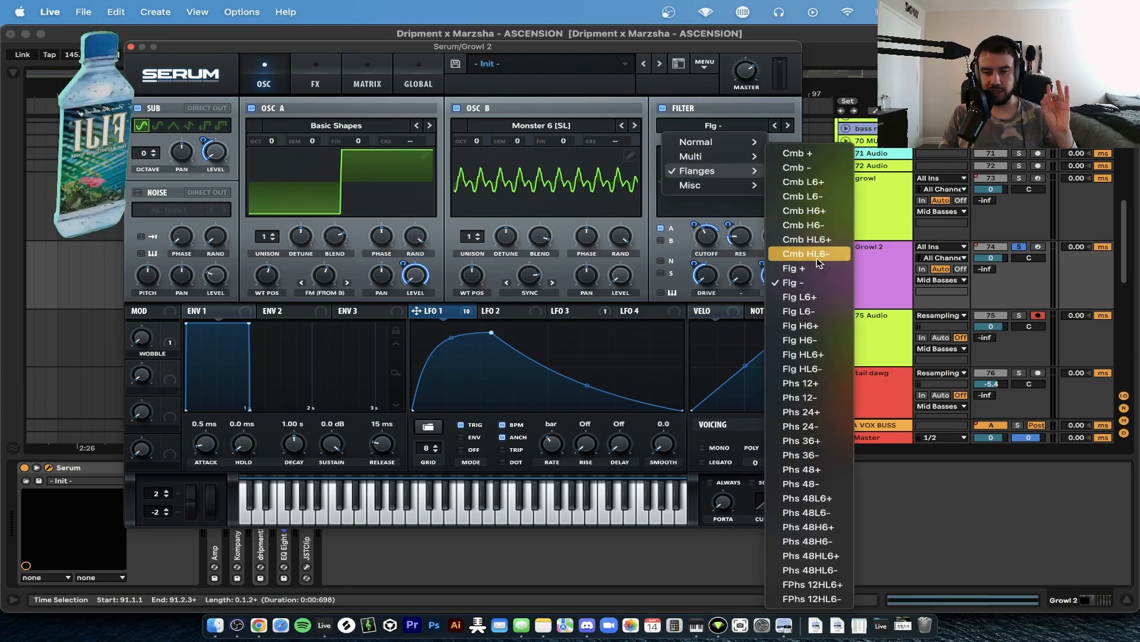
click(683, 236)
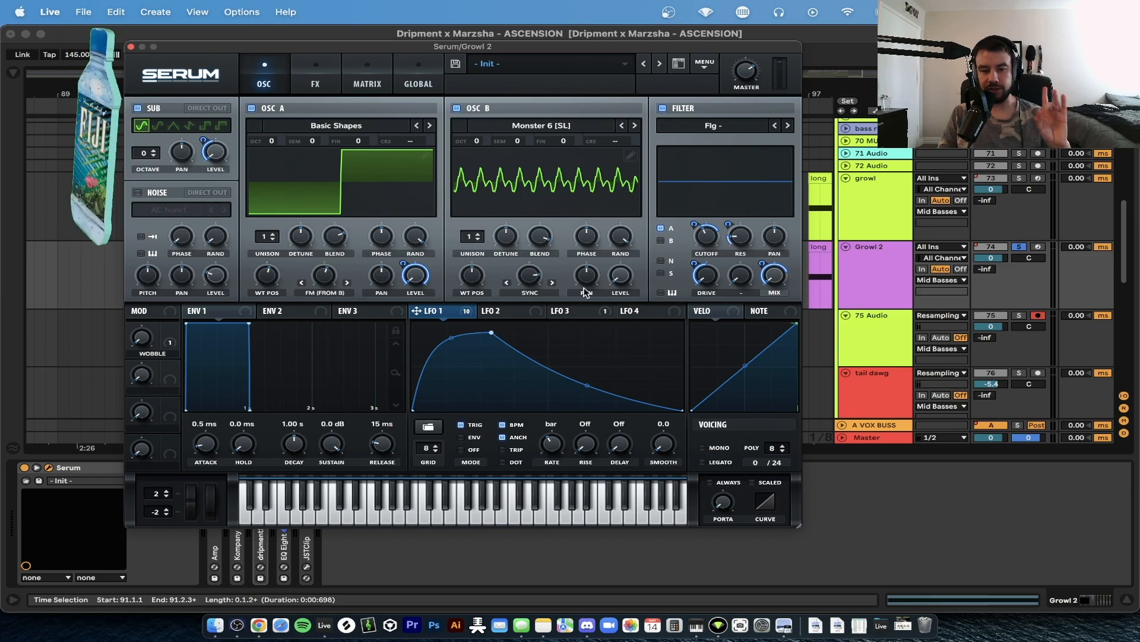
mouse_move(701, 242)
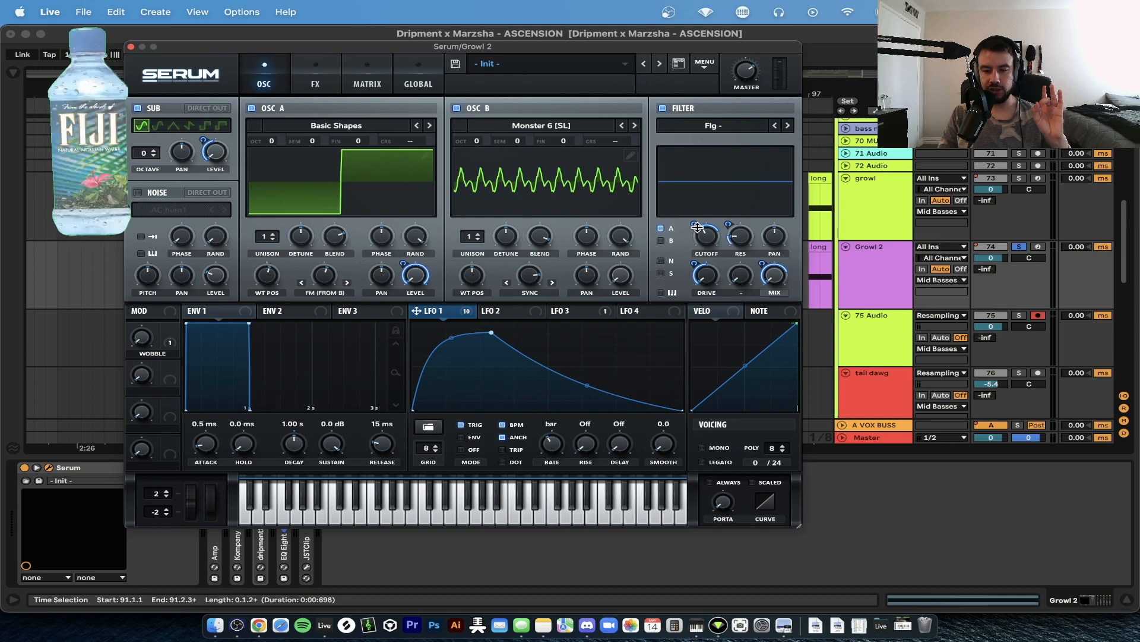
mouse_move(750, 238)
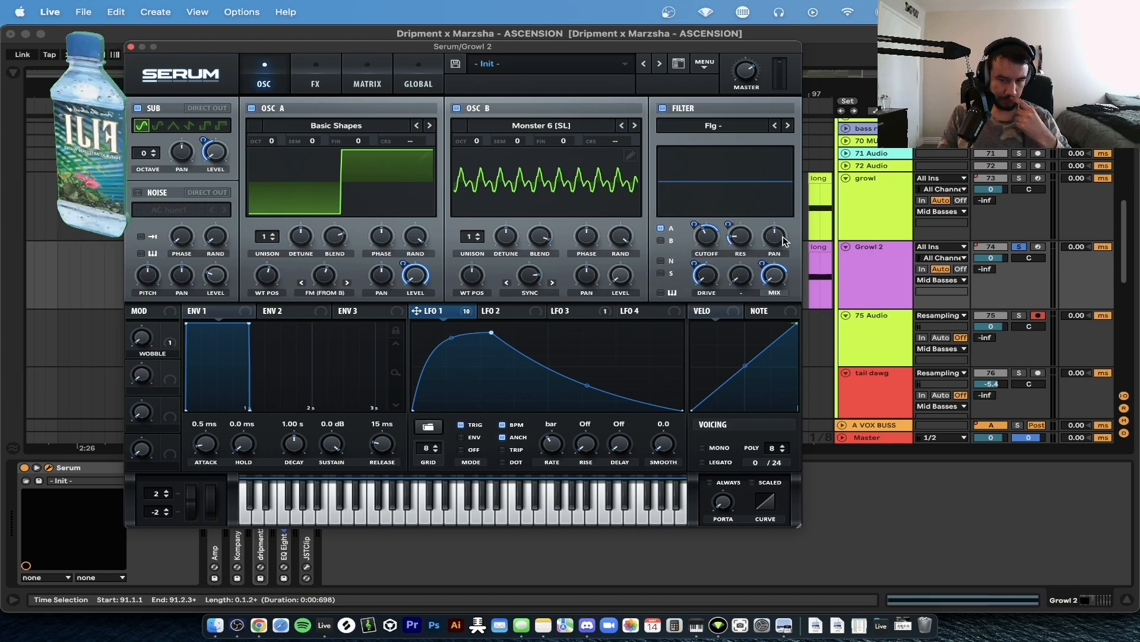
mouse_move(692, 262)
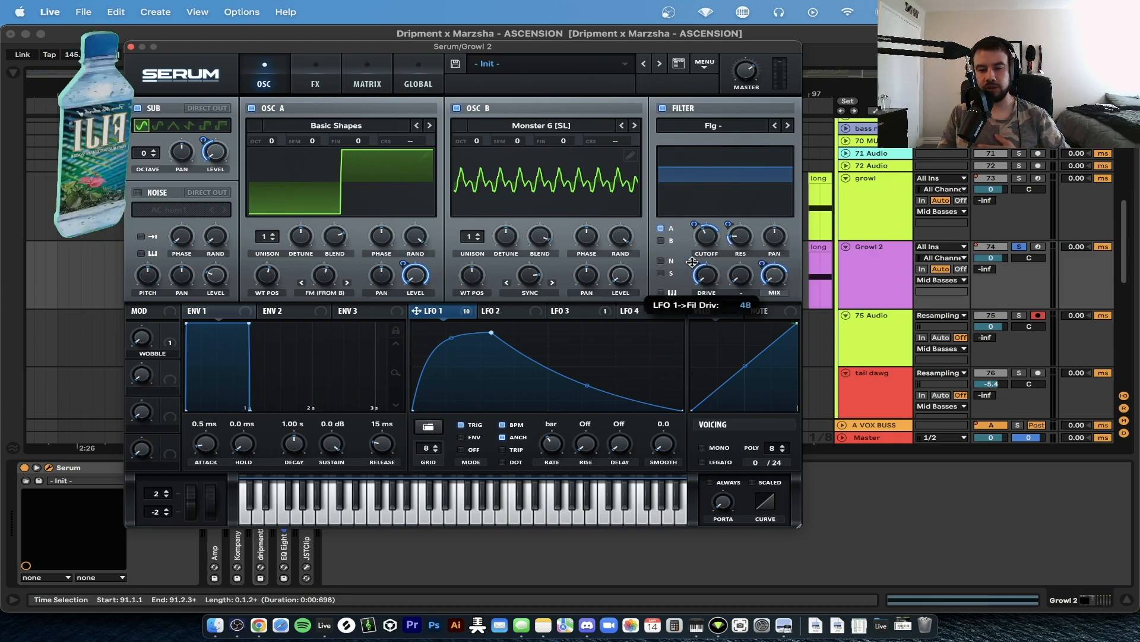
mouse_move(775, 284)
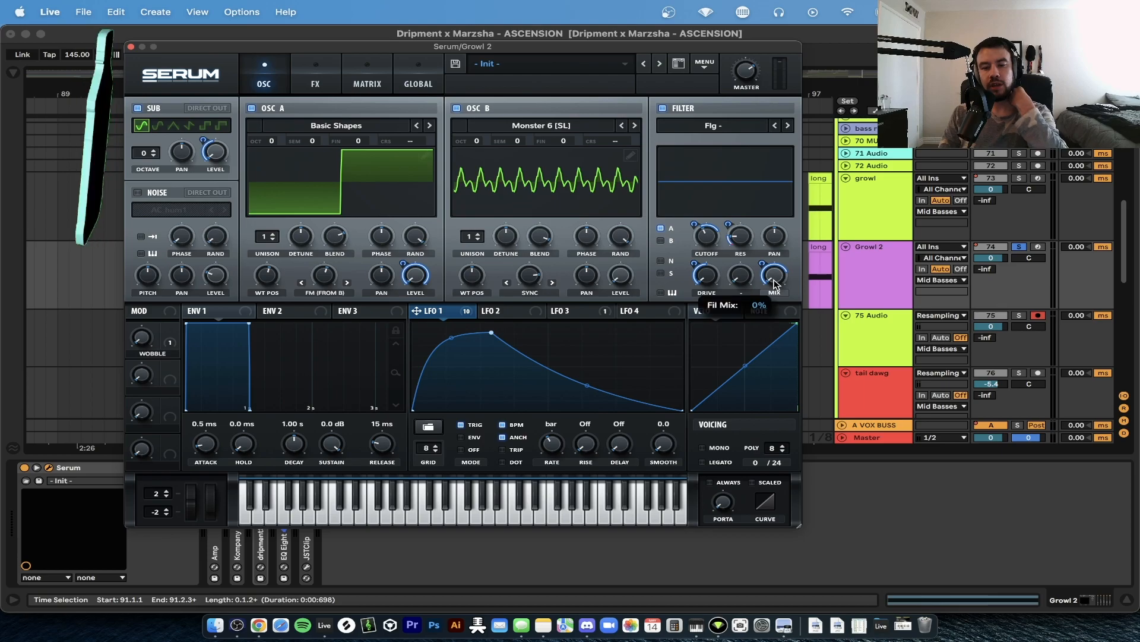
mouse_move(766, 264)
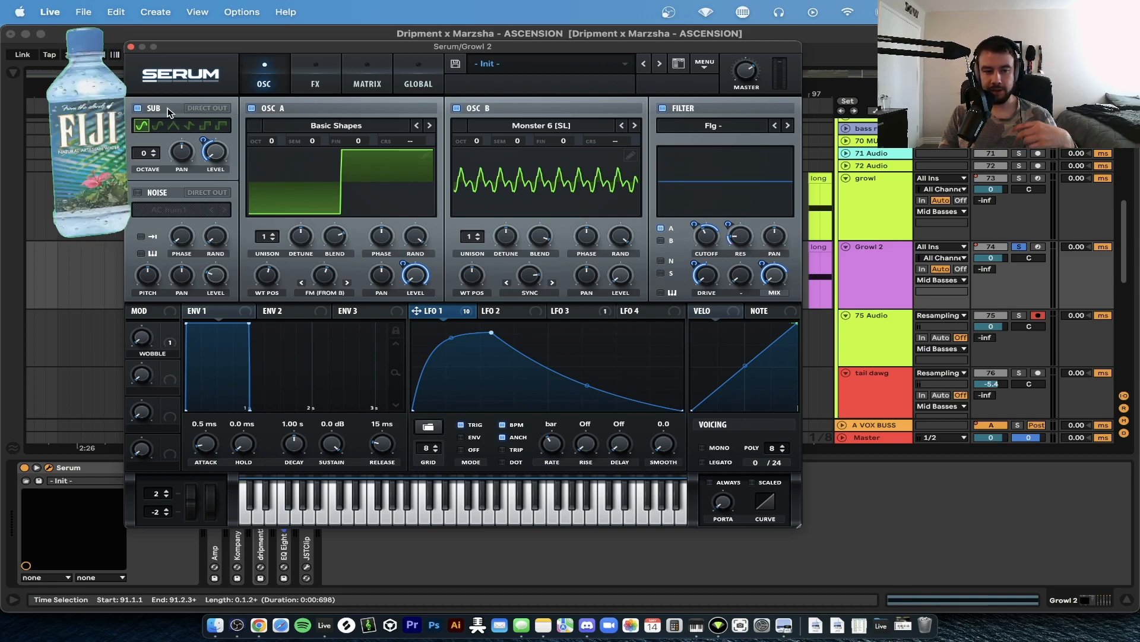
Inspect the sub oscillator's waveform and the modulation assigned to its level.
click(138, 109)
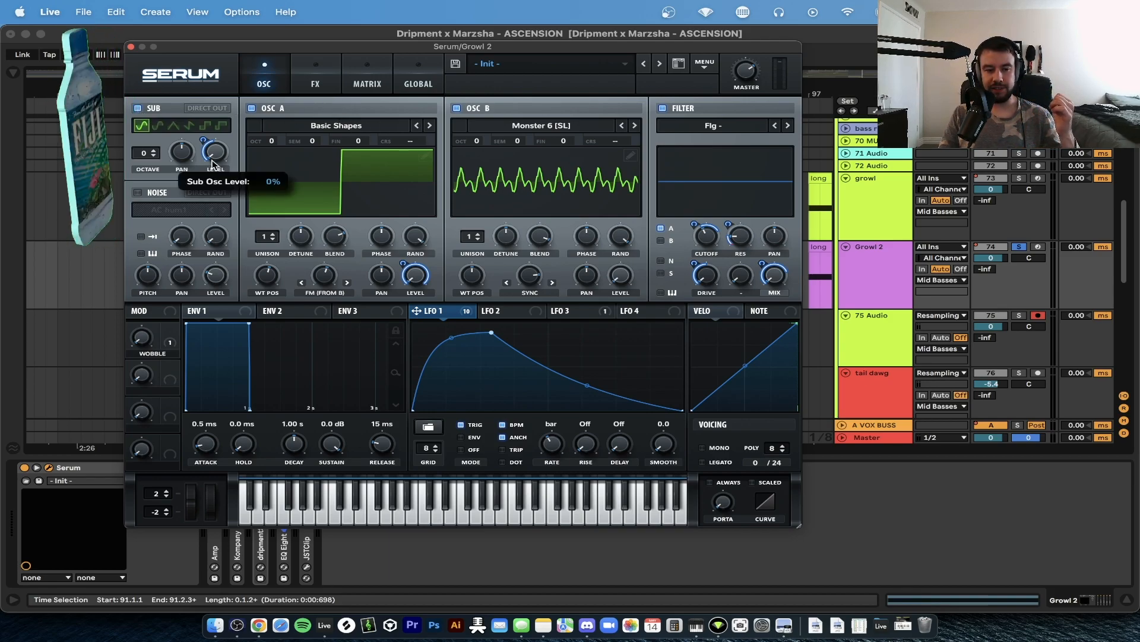
mouse_move(202, 144)
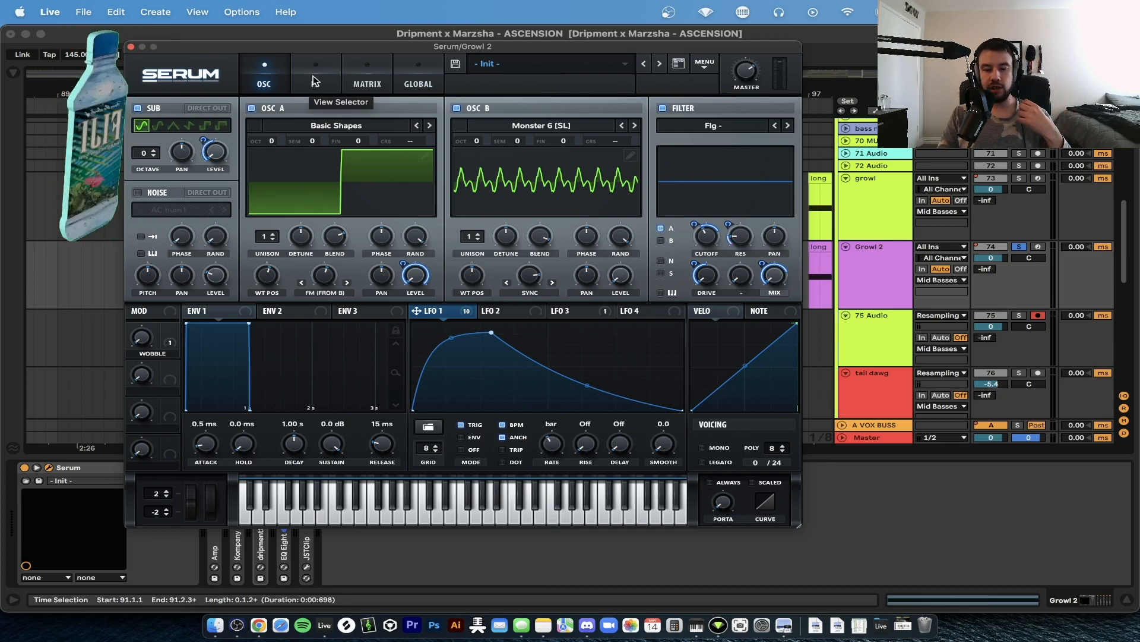
Show Serum's effects rack and move Distortion, Phaser and Compressor to the front of the effects order.
click(315, 82)
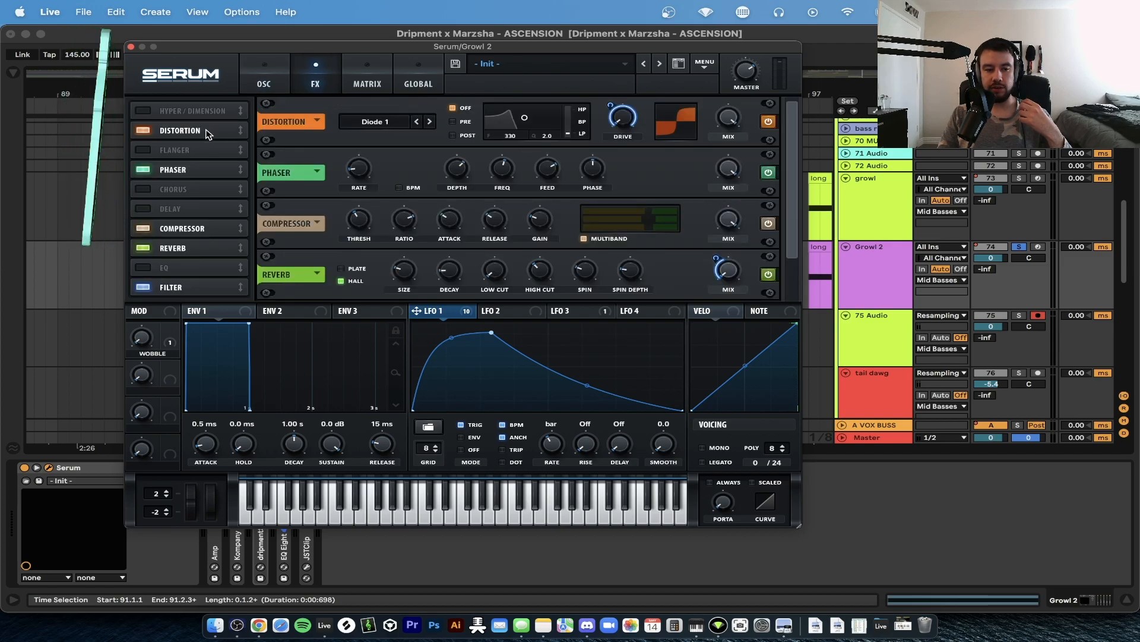
drag(180, 130, 180, 112)
drag(182, 170, 181, 142)
drag(183, 228, 181, 149)
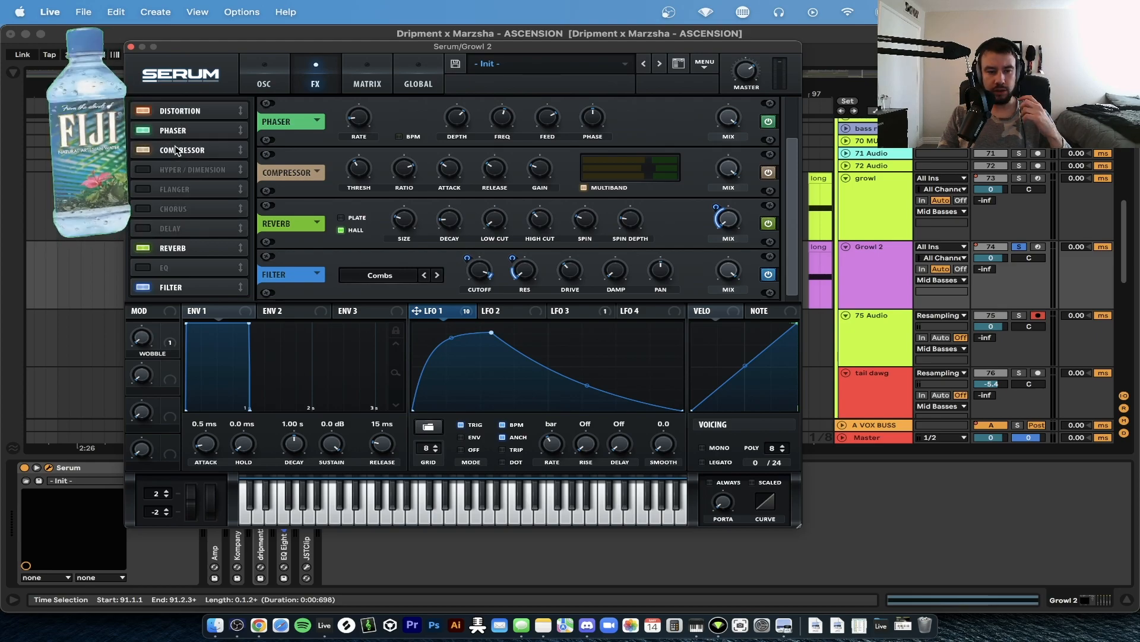
Examine the Diode 1 Distortion settings and the modulation on its drive.
click(172, 111)
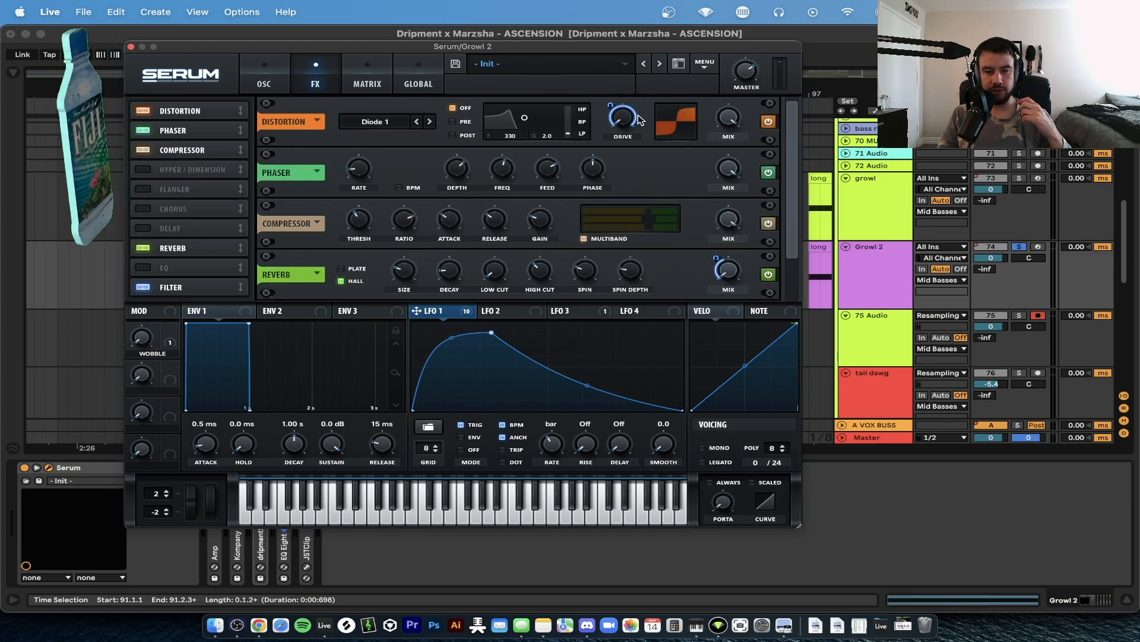
mouse_move(619, 123)
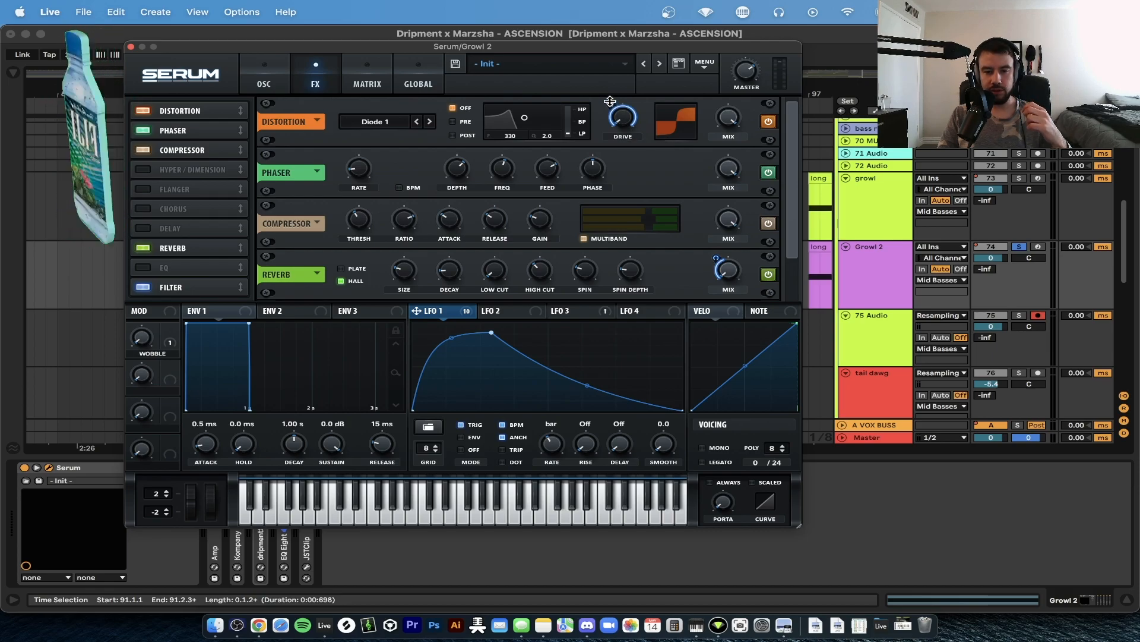
mouse_move(610, 101)
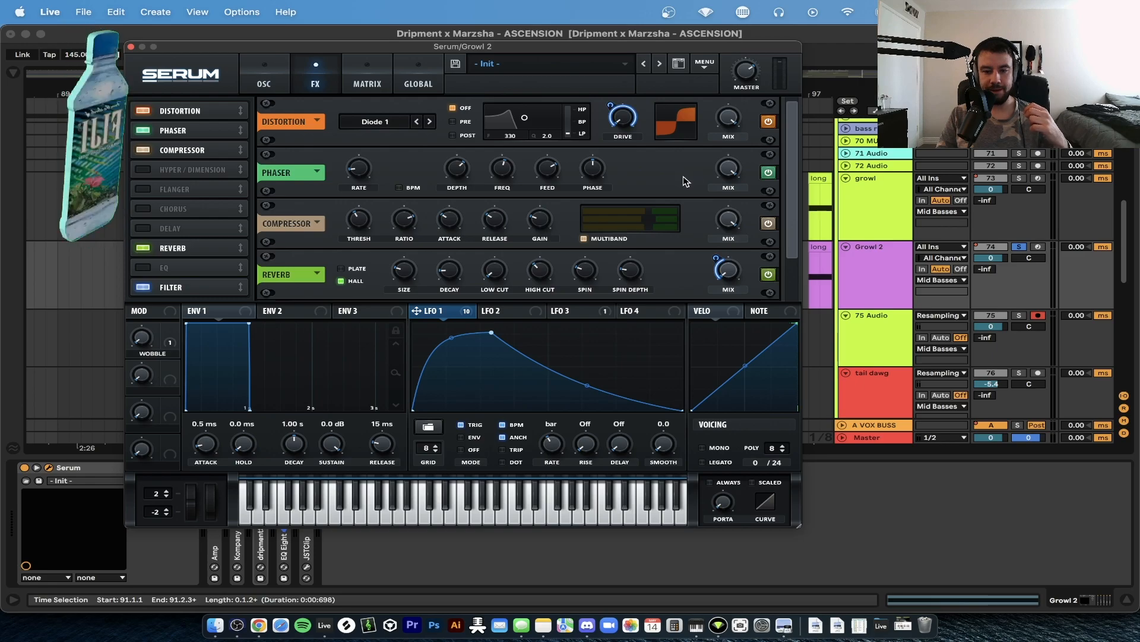
Move Reverb and Filter directly after Compressor in the effects order.
drag(180, 246, 181, 164)
drag(184, 285, 184, 182)
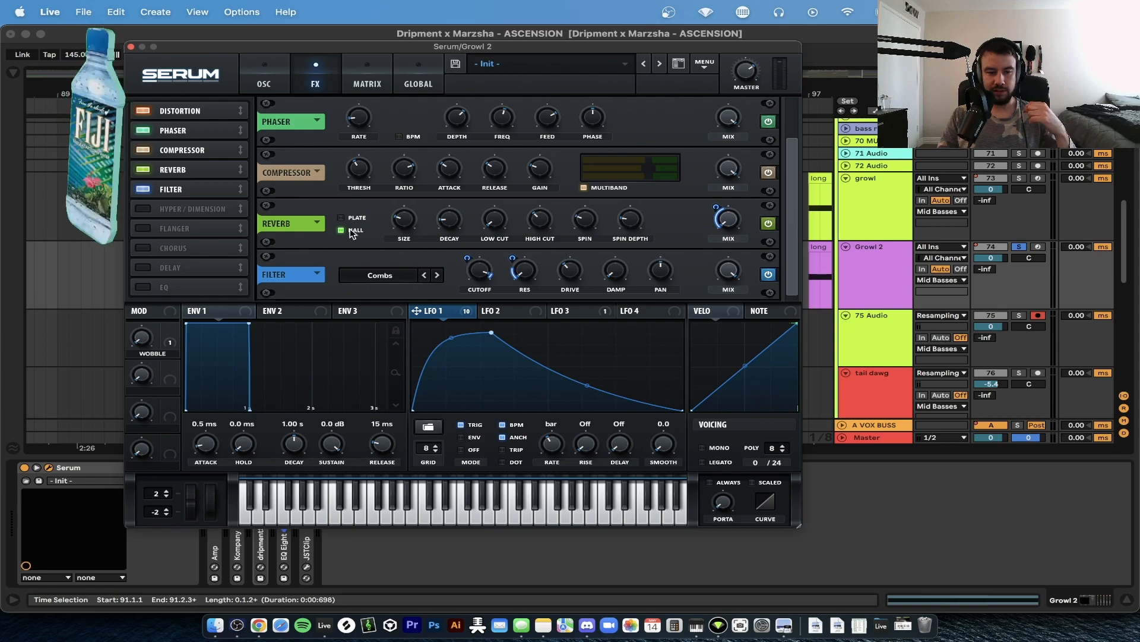
Examine the Hall Reverb's size, mix modulation, low cut and high cut.
mouse_move(412, 226)
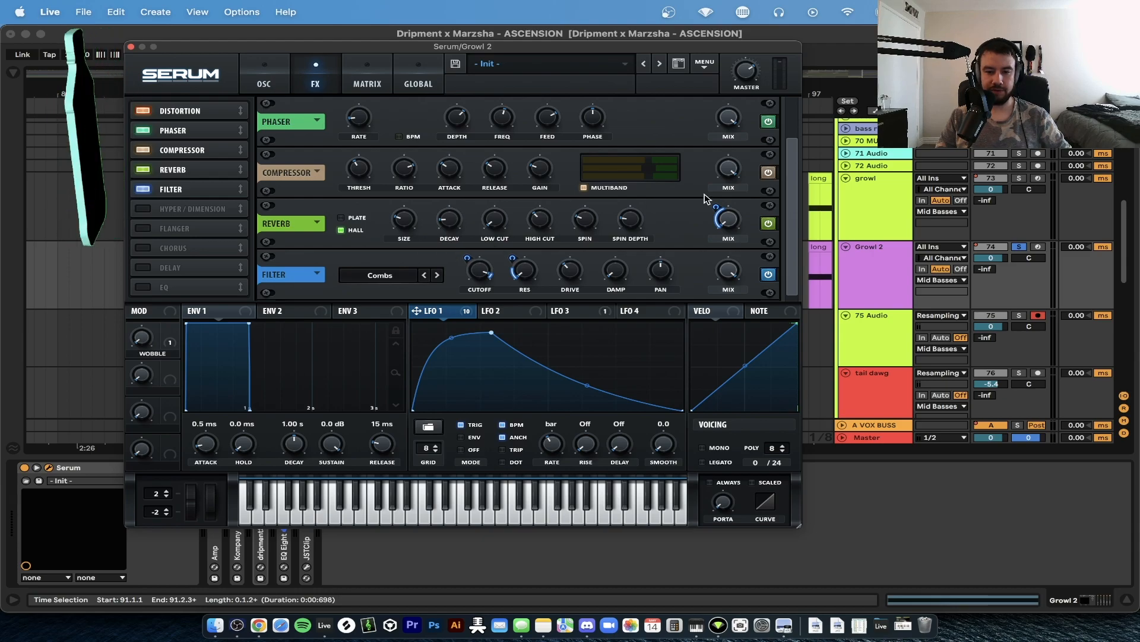
mouse_move(726, 225)
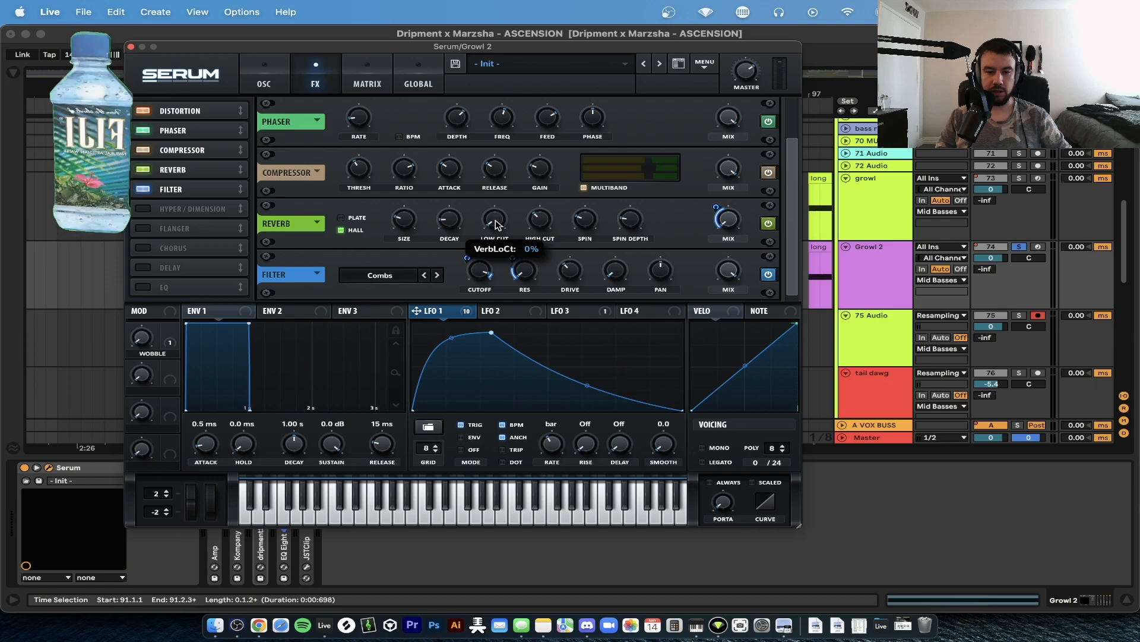
mouse_move(537, 224)
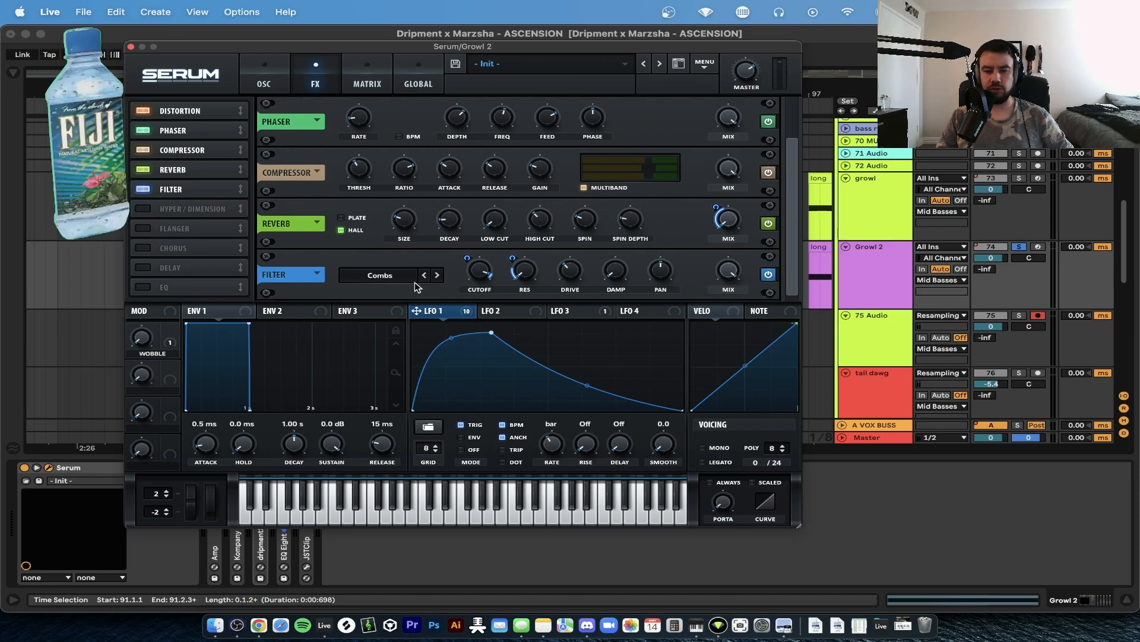
Check the effects Filter's type options, keeping Combs, and close Growl 2's Serum window.
click(389, 275)
click(389, 275)
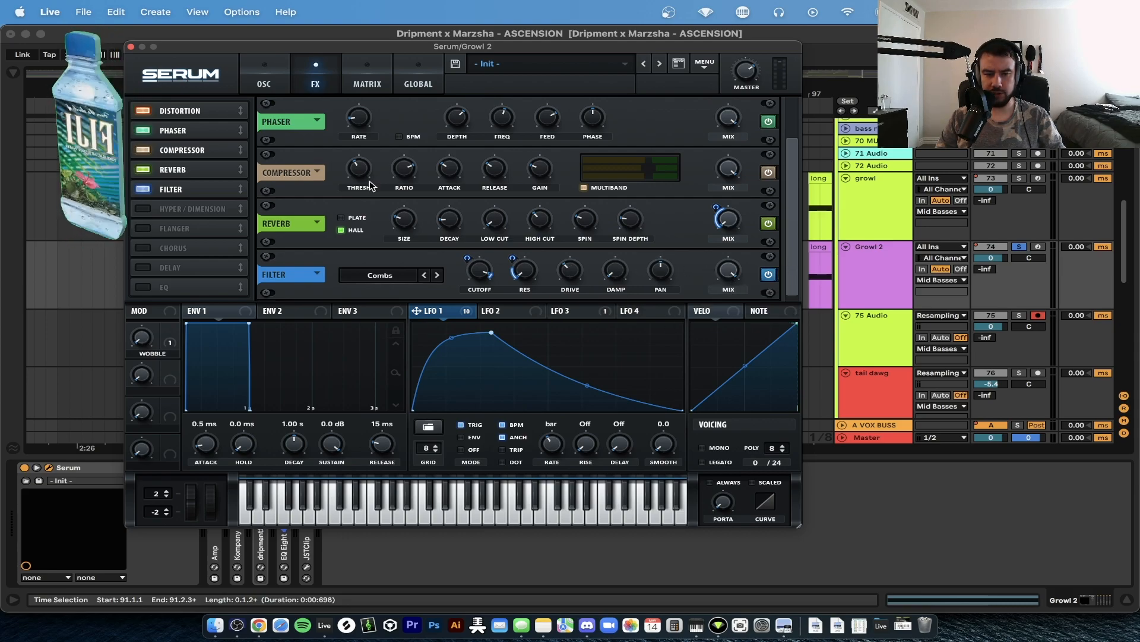
click(132, 47)
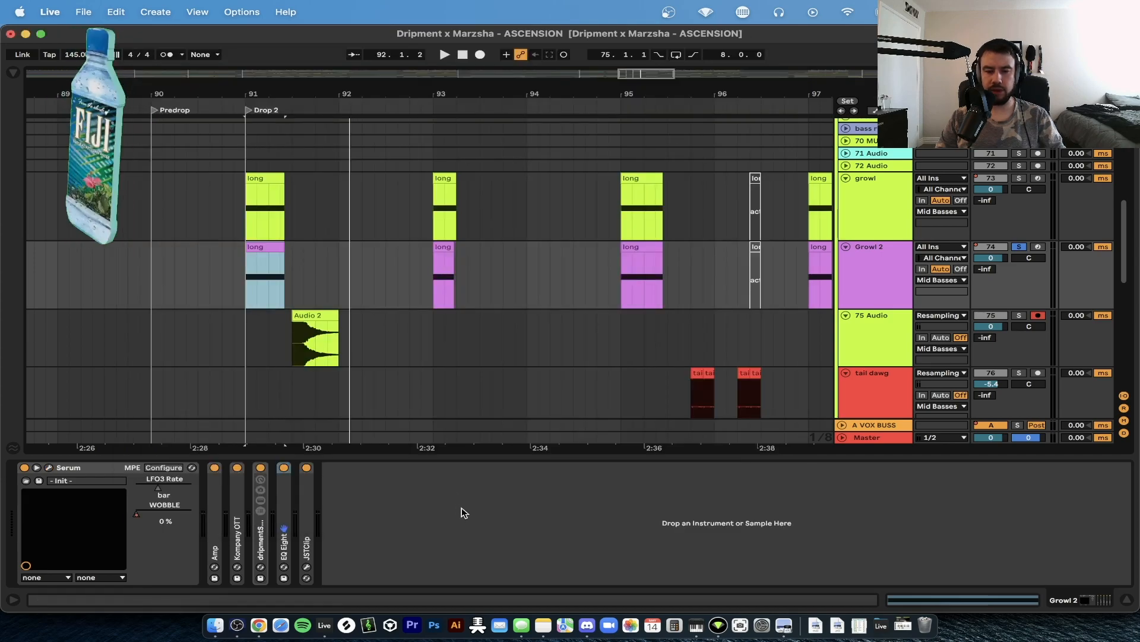